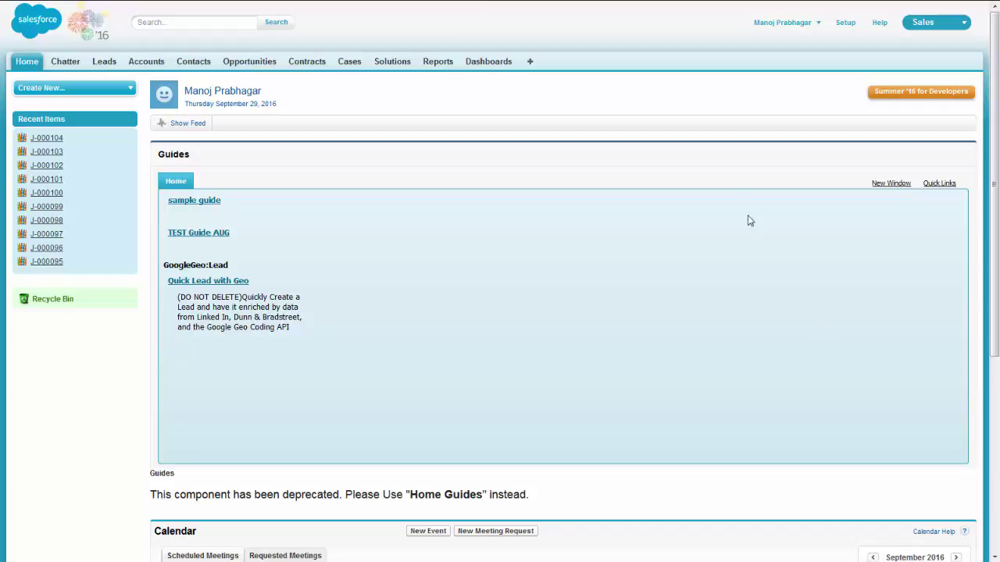
# Reload the CC360 Analytics install URL in the other Firefox window.
pyautogui.moveTo(508, 4)
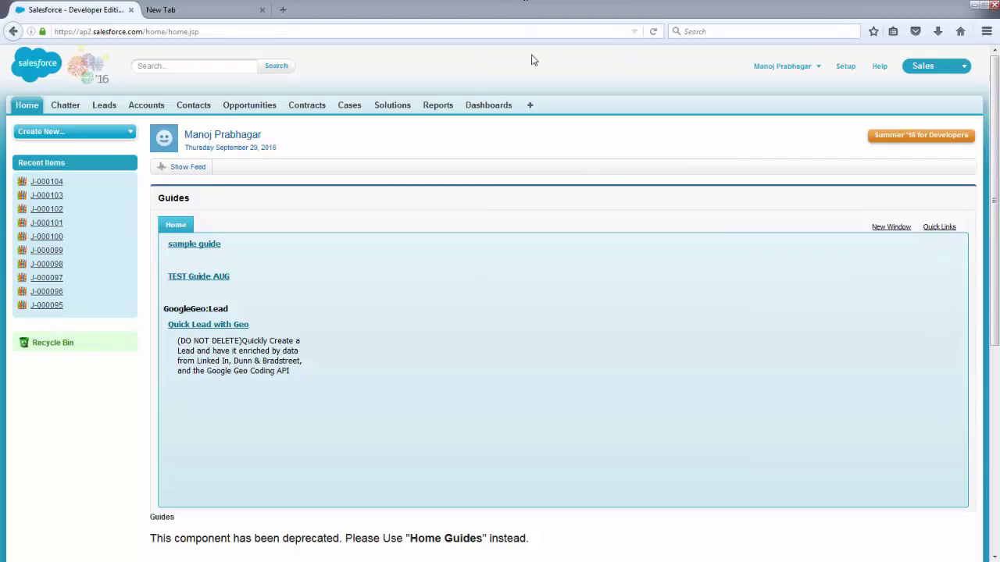
pyautogui.hotkey('alt', 'Tab')
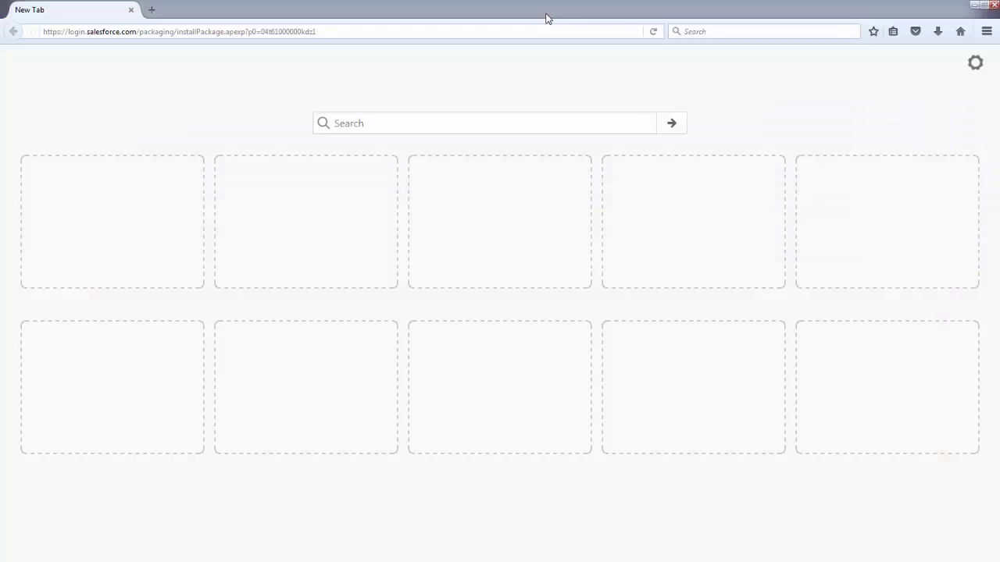
pyautogui.click(339, 32)
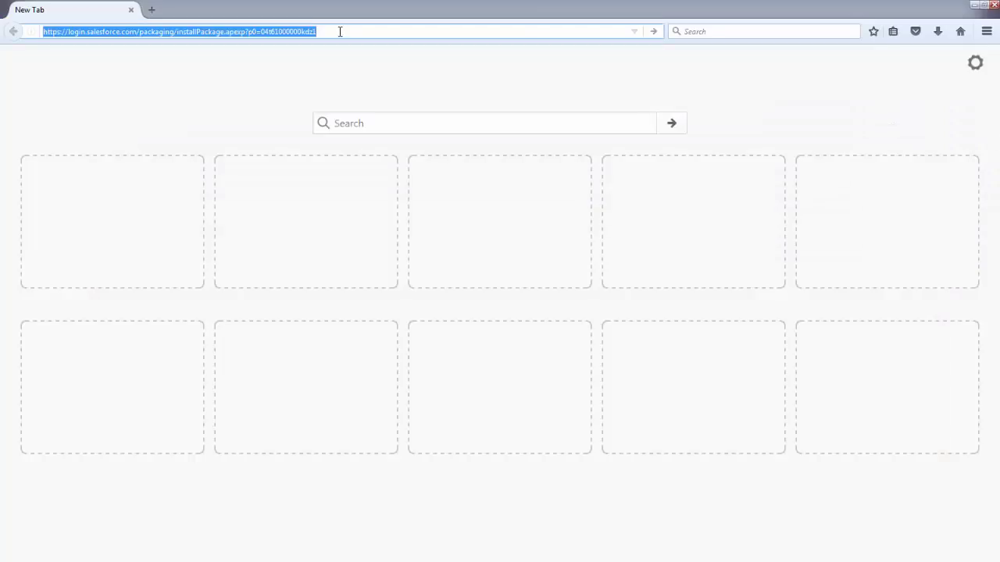
pyautogui.press('Return')
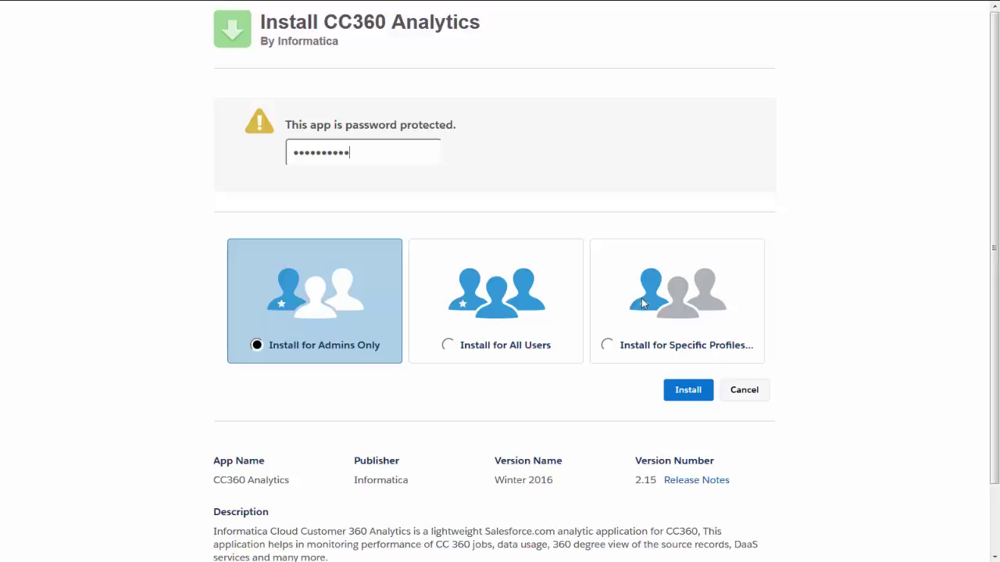
# Choose Install for Admins Only for the CC360 Analytics package and start the install.
pyautogui.click(456, 350)
pyautogui.click(607, 345)
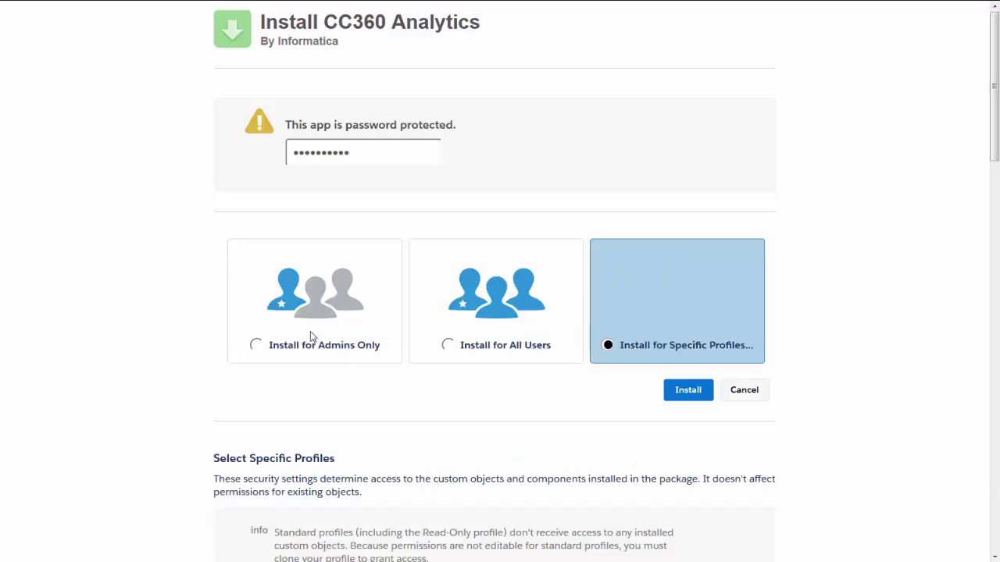
pyautogui.click(256, 349)
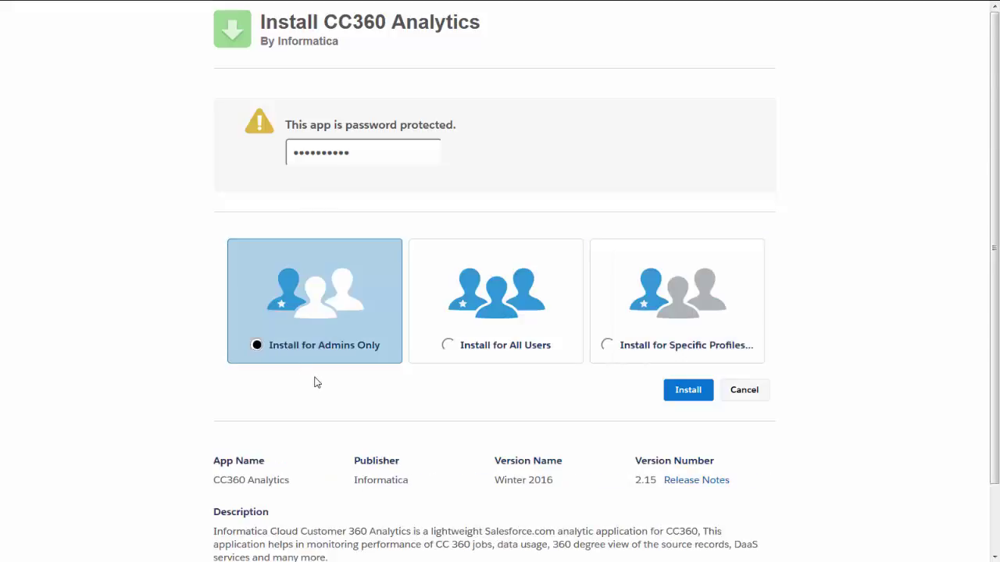
pyautogui.click(676, 393)
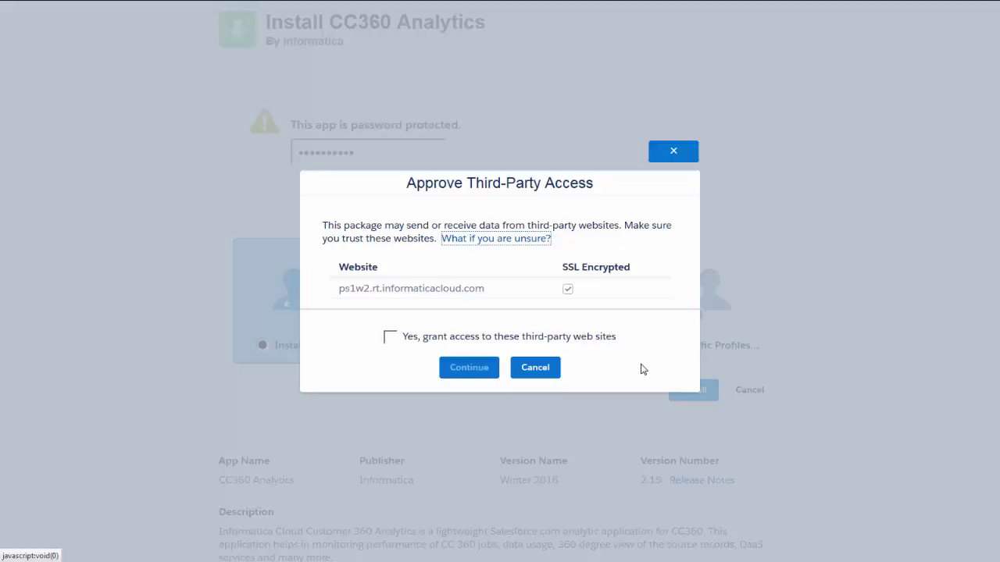
# Grant third-party access to ps1w2.rt.informaticacloud.com and continue the installation.
pyautogui.click(391, 337)
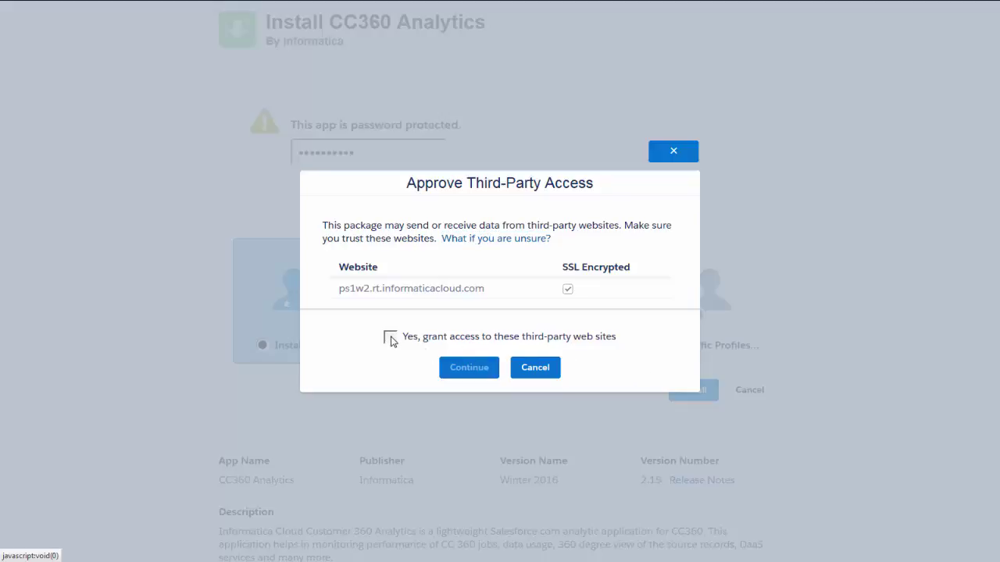
pyautogui.click(391, 338)
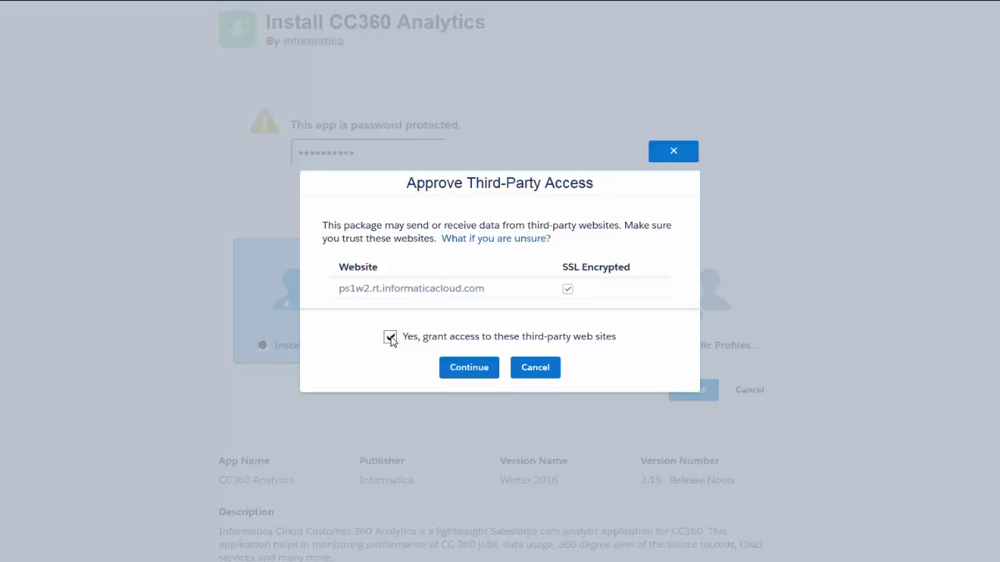
pyautogui.click(464, 370)
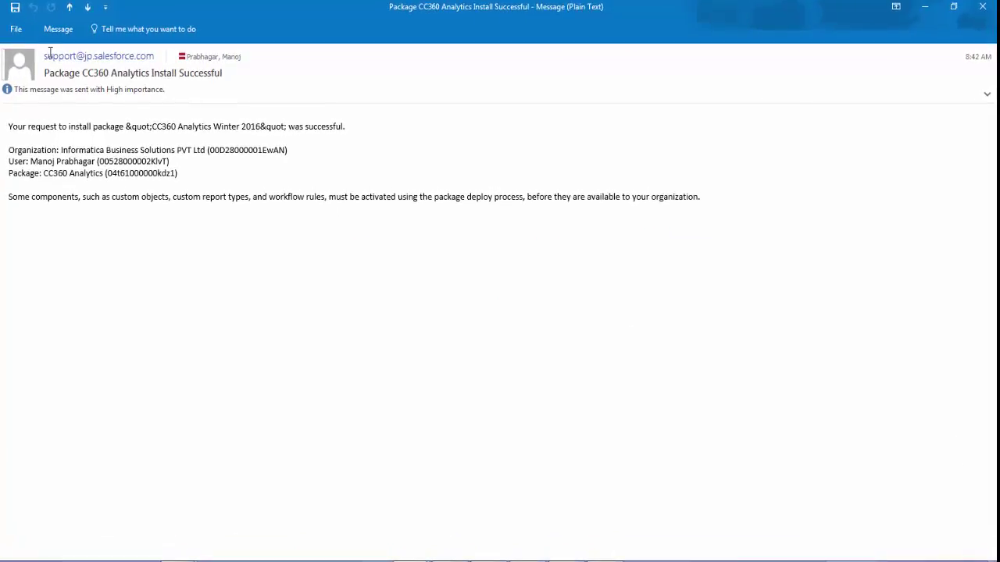
# Read the 'Package CC360 Analytics Install Successful' email in Outlook, then return to Salesforce.
pyautogui.moveTo(109, 56)
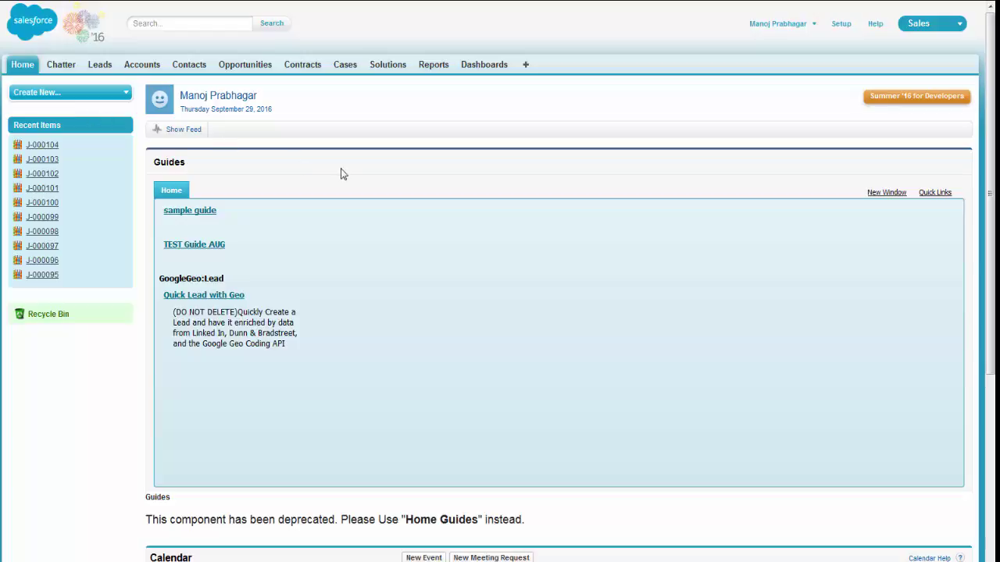
# Browse the All Tabs list for CC360 Analytics and go to Customize My Tabs.
pyautogui.click(527, 69)
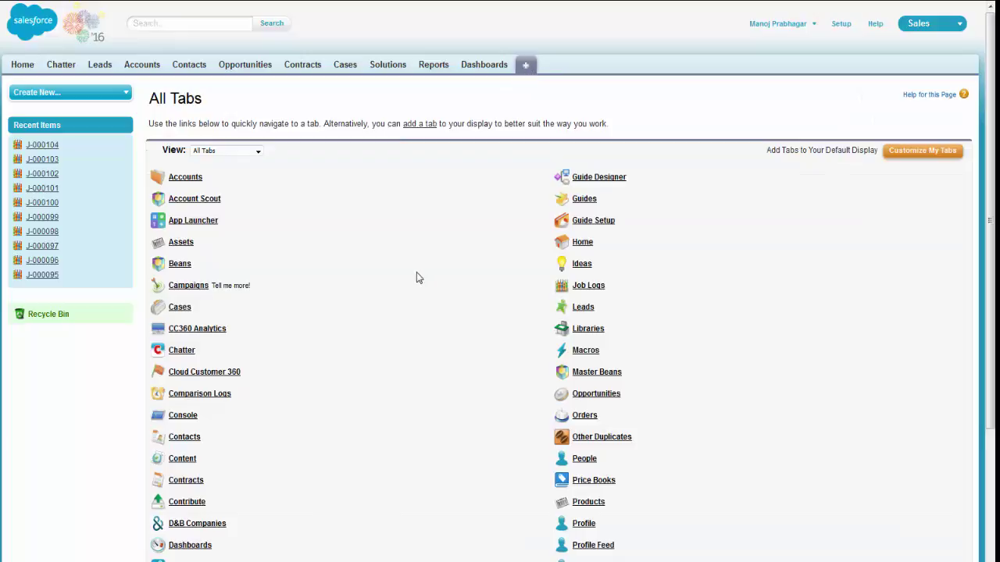
pyautogui.scroll(-2, 412, 271)
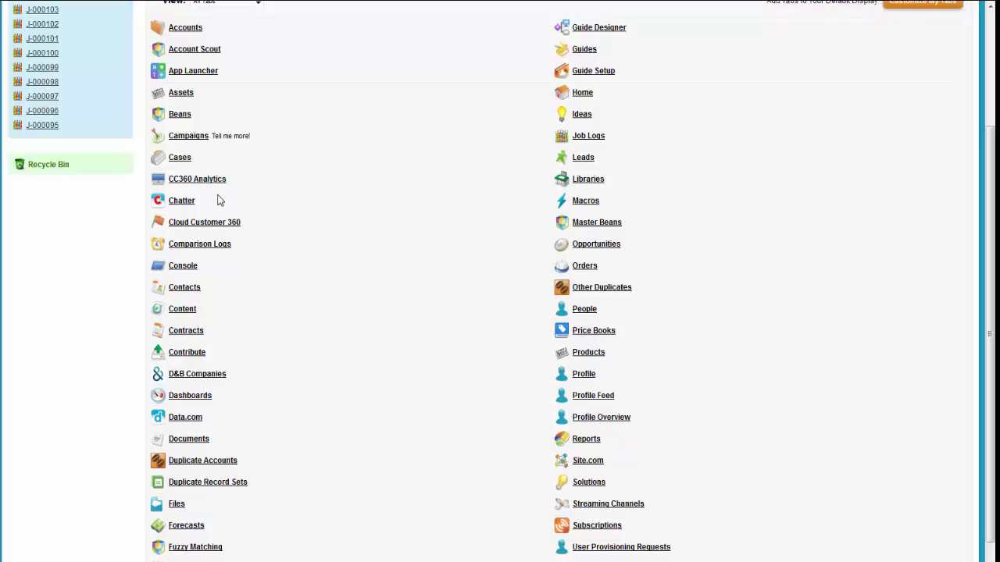
pyautogui.scroll(3, 219, 201)
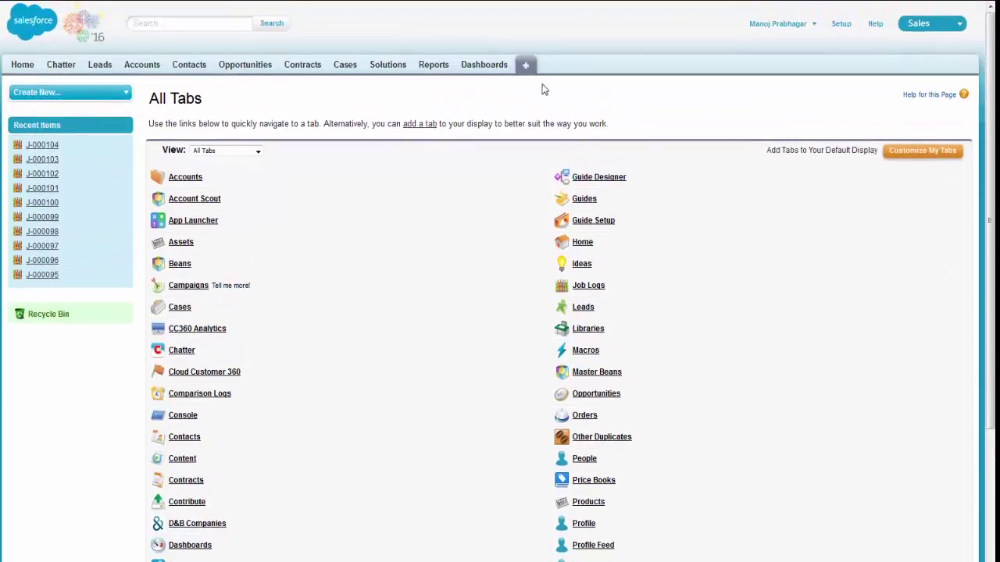
pyautogui.click(904, 156)
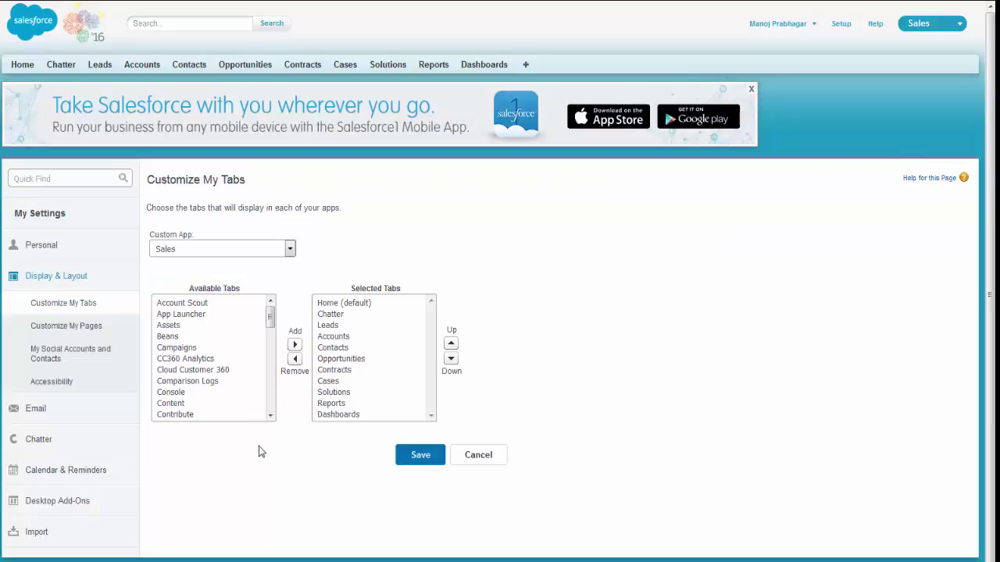
# Add CC360 Analytics to the Sales app tabs, position it right after Home, and save.
pyautogui.click(192, 362)
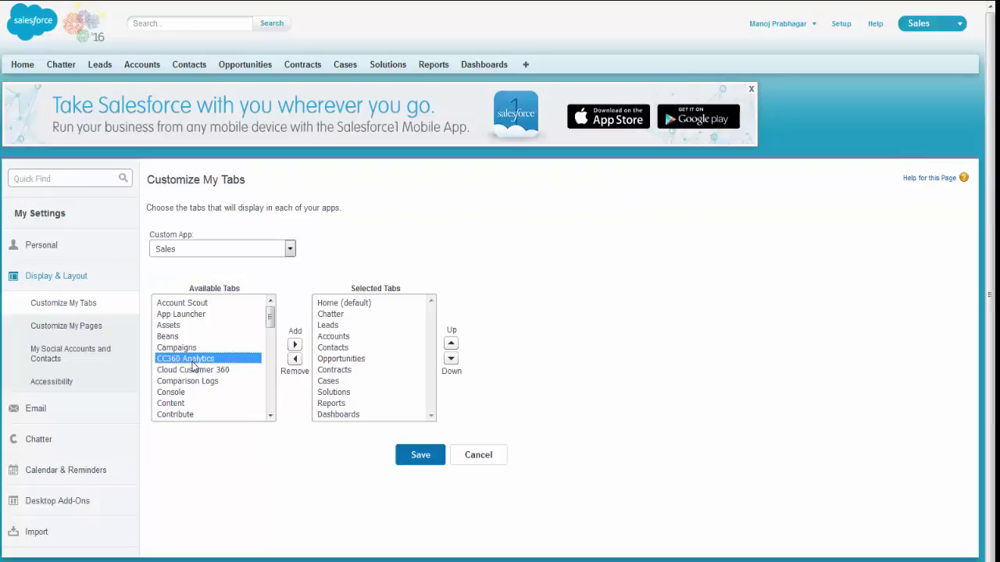
pyautogui.click(295, 345)
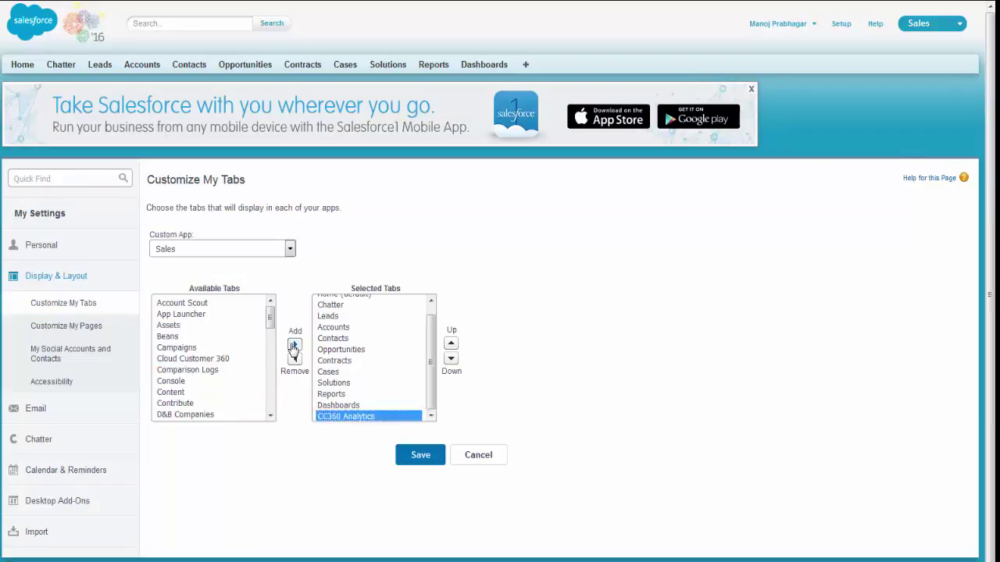
pyautogui.click(450, 343)
pyautogui.click(450, 343)
pyautogui.click(451, 343)
pyautogui.click(451, 343)
pyautogui.click(451, 343)
pyautogui.click(451, 343)
pyautogui.click(451, 343)
pyautogui.click(451, 343)
pyautogui.click(451, 343)
pyautogui.click(451, 343)
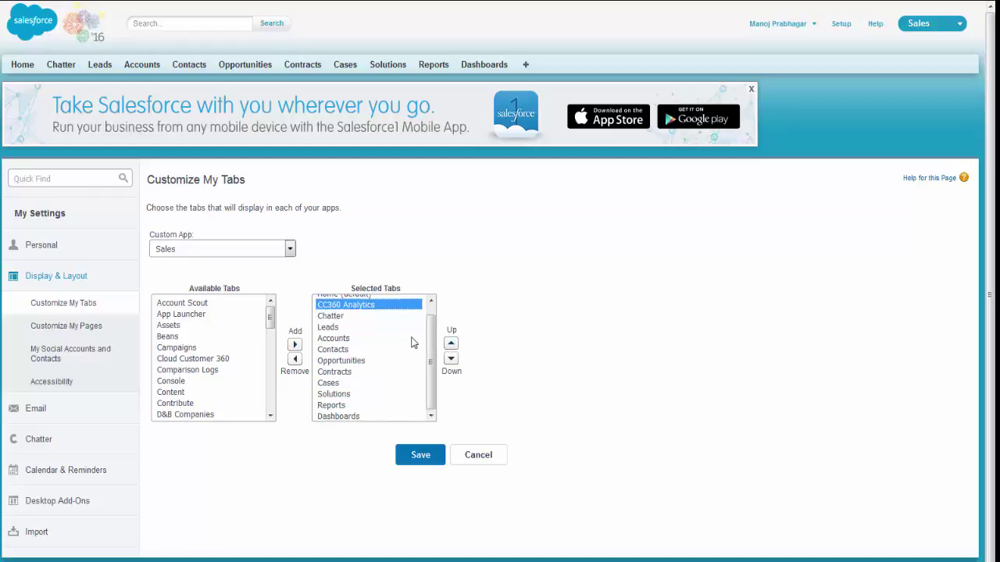
pyautogui.click(414, 458)
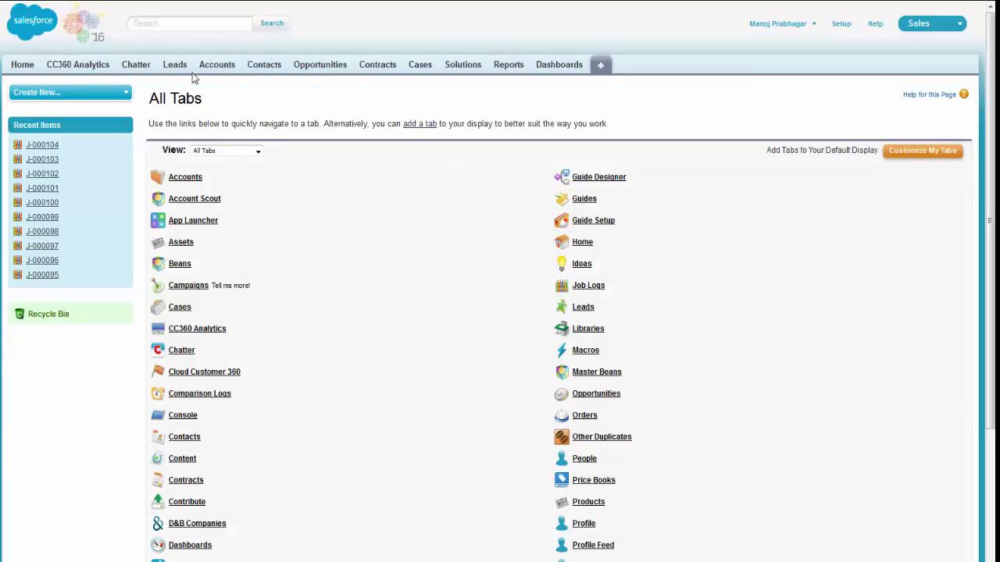
# Review the CC360 Analytics dashboard sync counts and Job Analytics charts, then go to Settings.
pyautogui.click(93, 65)
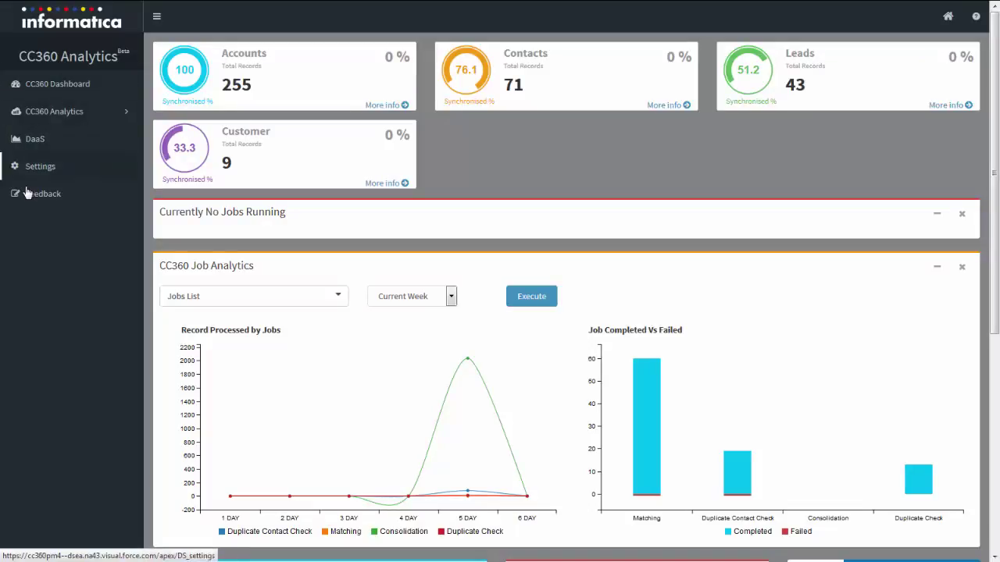
pyautogui.click(70, 115)
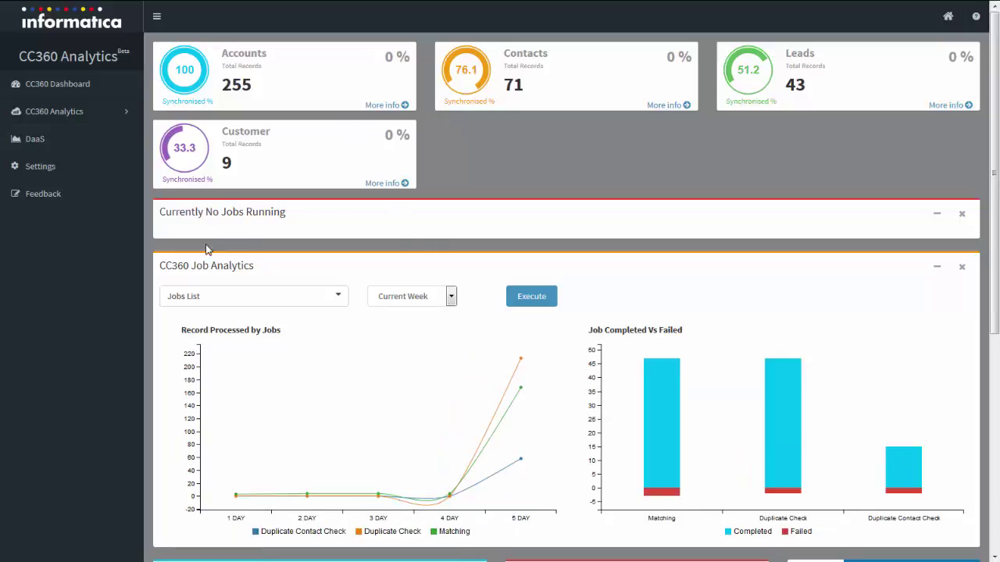
pyautogui.click(42, 177)
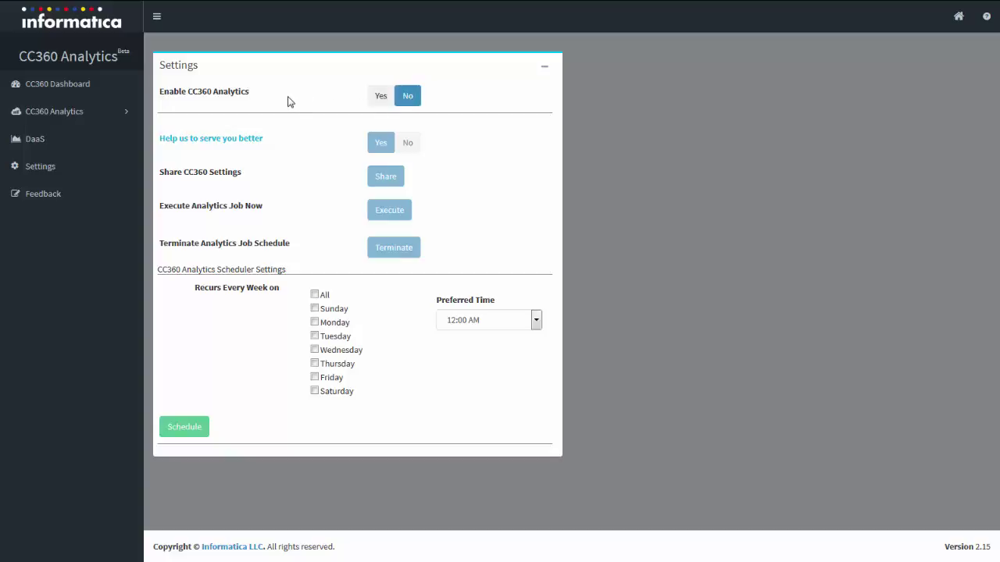
# Set Enable CC360 Analytics to Yes, review the shared metadata, and accept the privacy policy.
pyautogui.click(381, 98)
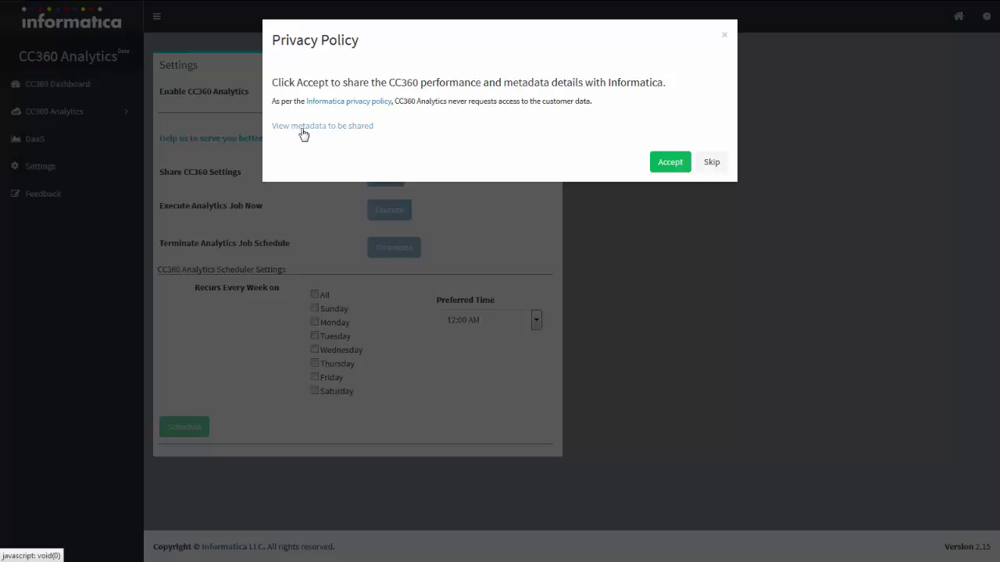
pyautogui.click(331, 127)
pyautogui.scroll(-2, 395, 192)
pyautogui.scroll(-4, 403, 211)
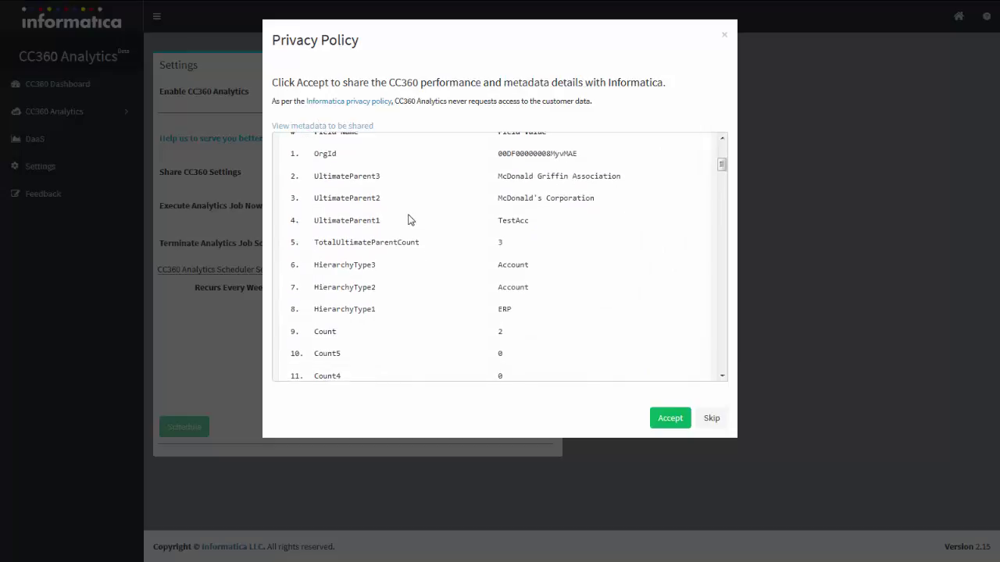
pyautogui.click(661, 418)
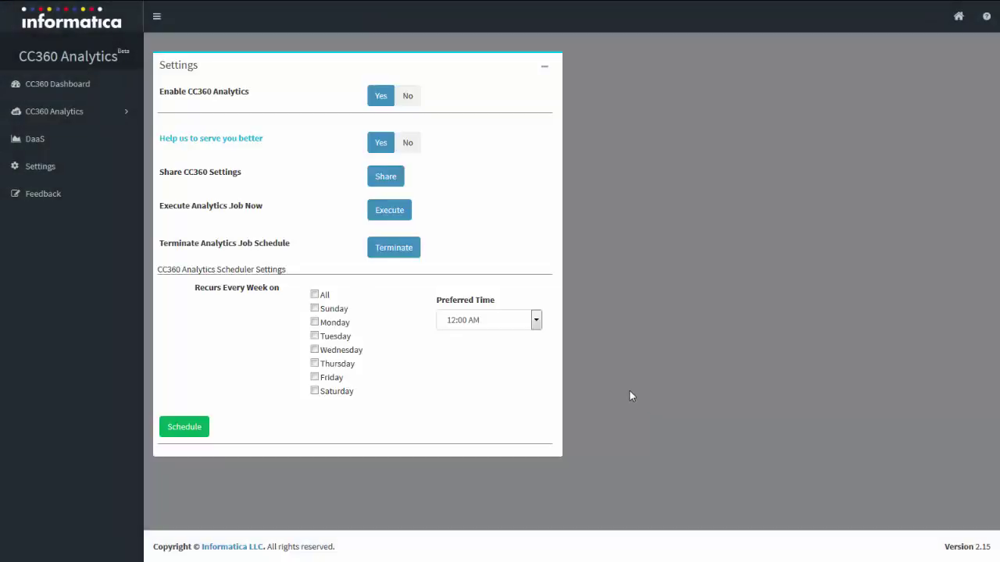
# Set 'Help us to serve you better' to Yes and accept the metadata-sharing privacy policy.
pyautogui.click(379, 145)
pyautogui.click(381, 144)
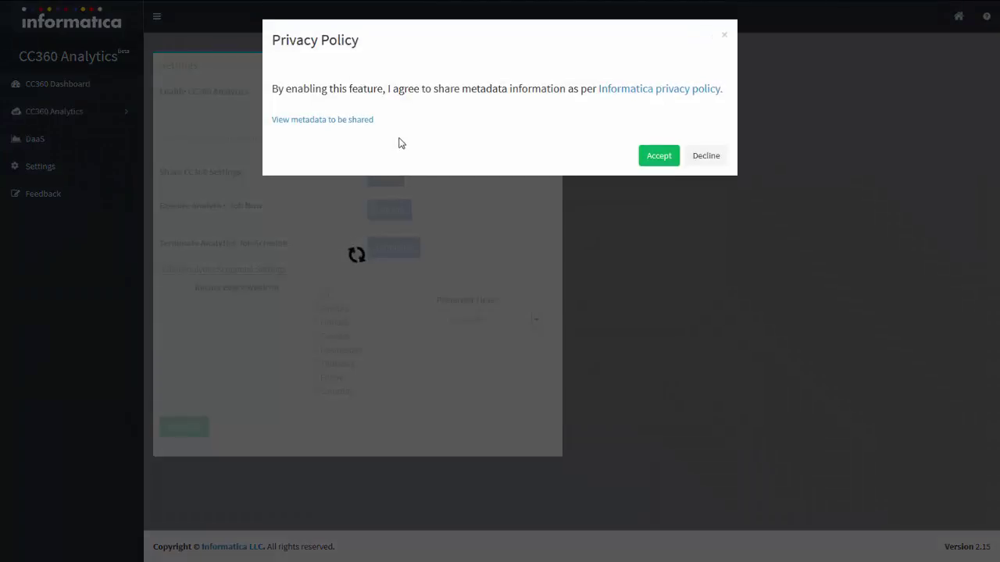
pyautogui.click(354, 125)
pyautogui.scroll(-4, 392, 196)
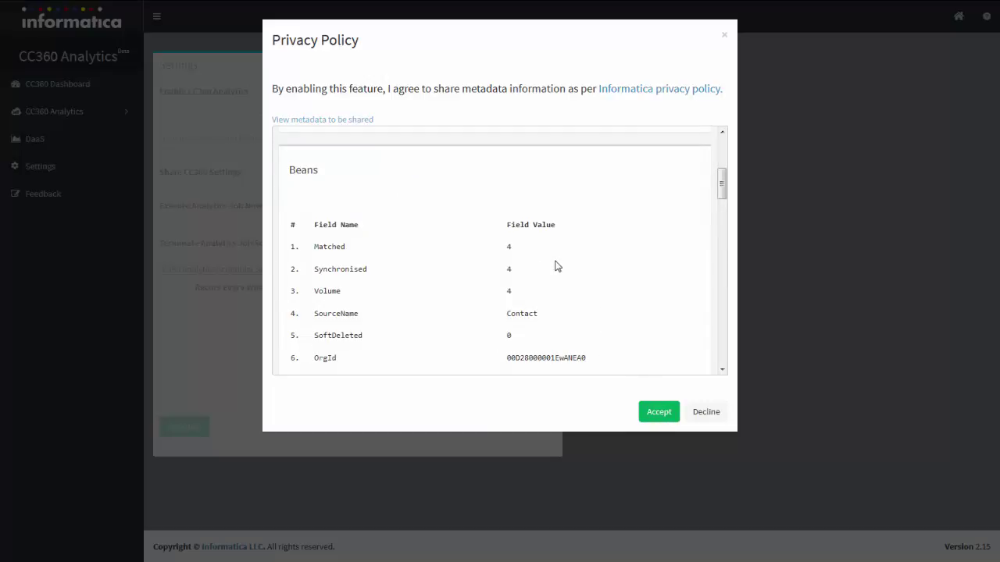
pyautogui.click(656, 412)
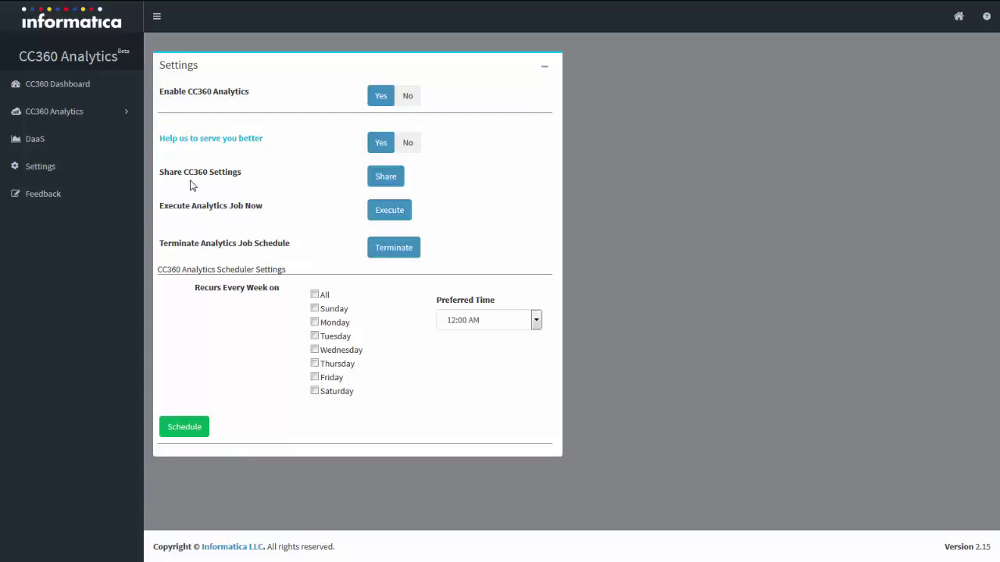
# Share the CC360 settings with Informatica, accept the privacy policy, and close the thank-you notice.
pyautogui.click(375, 180)
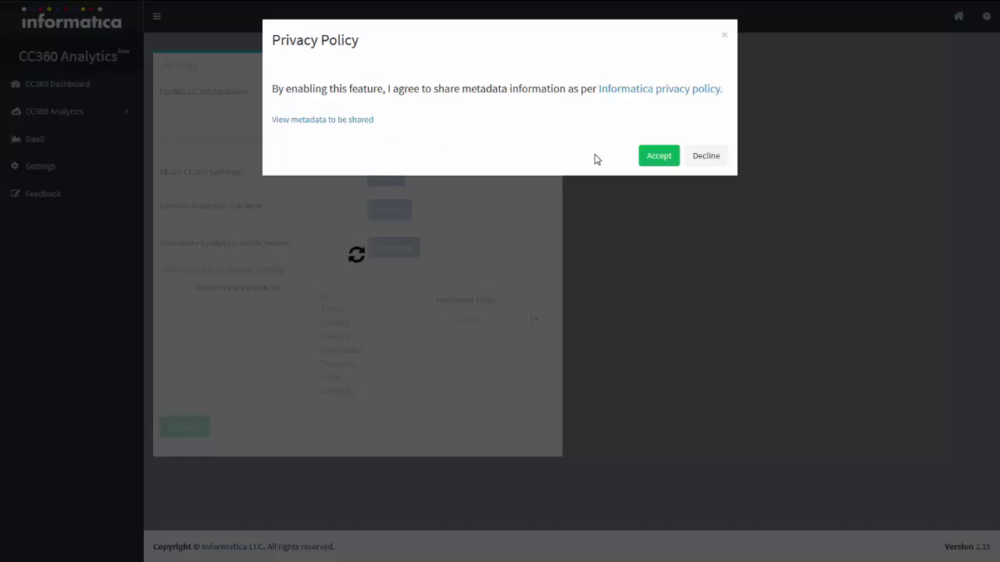
pyautogui.click(659, 156)
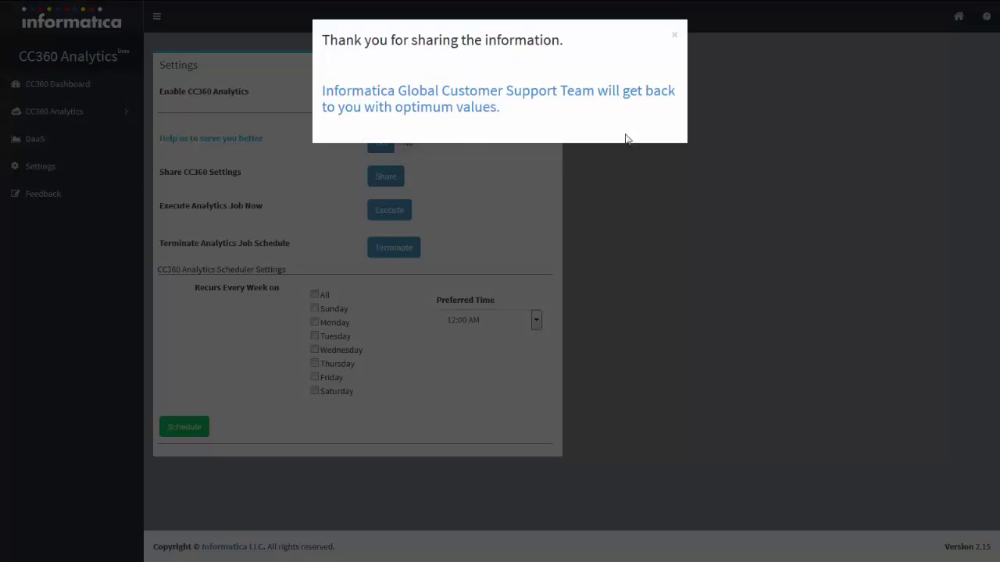
pyautogui.click(675, 35)
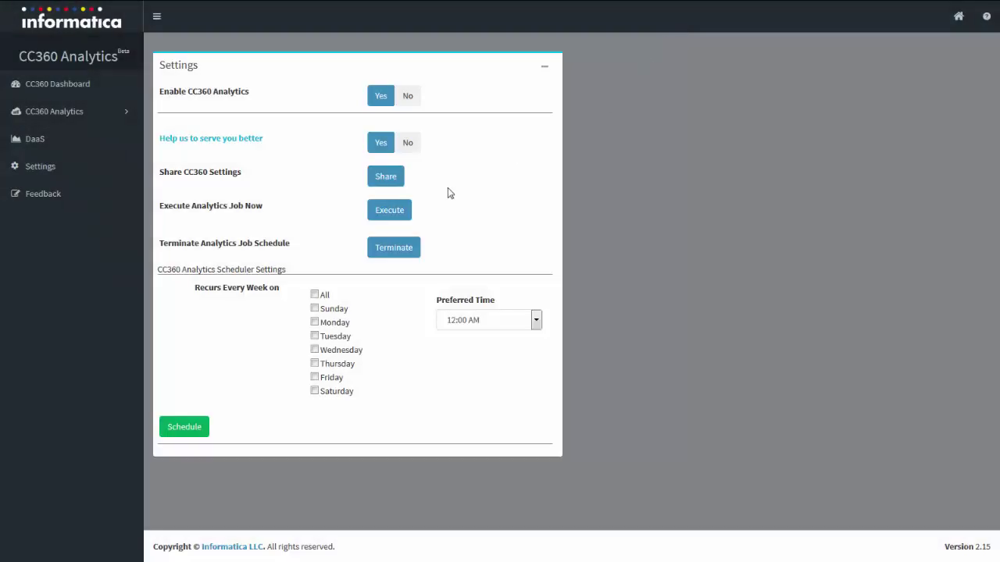
# Run the analytics job, save a weekly Monday 2:00 AM schedule, then terminate it.
pyautogui.click(399, 214)
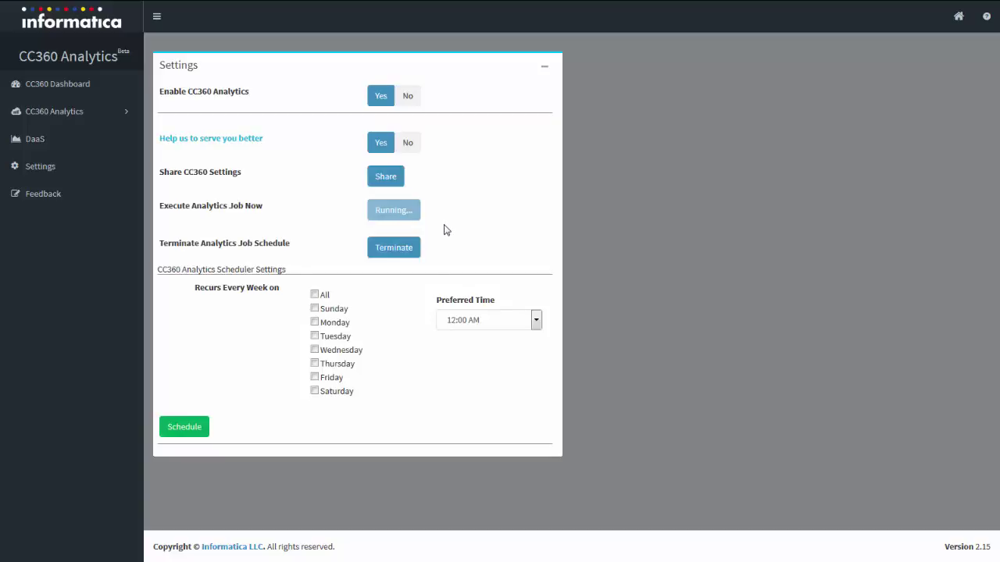
pyautogui.click(315, 295)
pyautogui.click(315, 295)
pyautogui.click(314, 322)
pyautogui.click(495, 324)
pyautogui.click(483, 365)
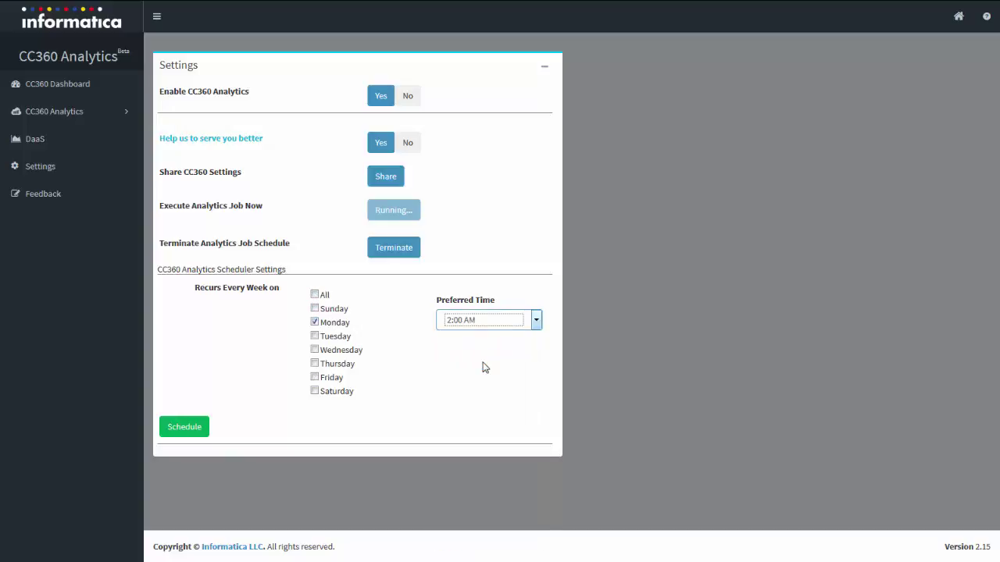
pyautogui.click(186, 427)
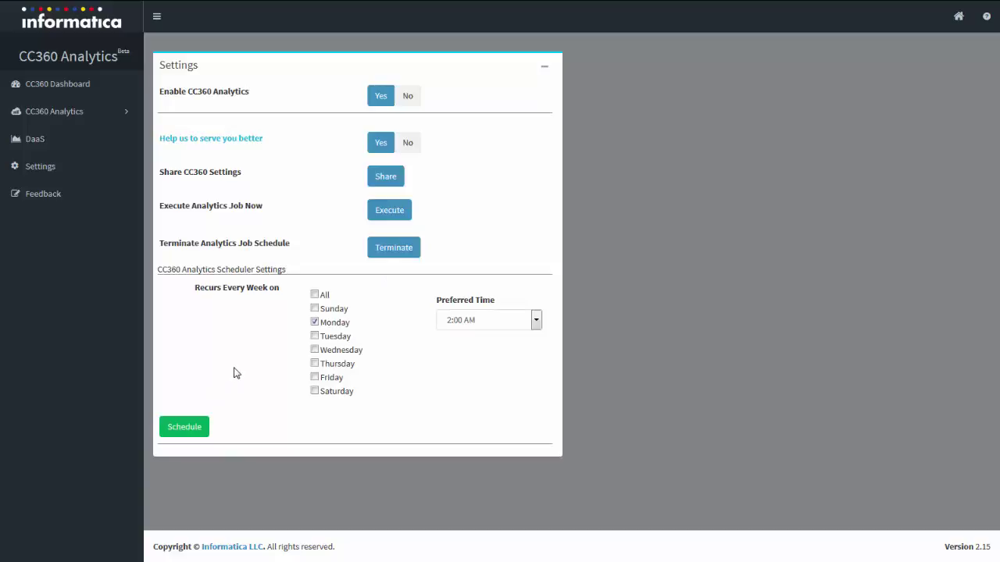
pyautogui.click(411, 249)
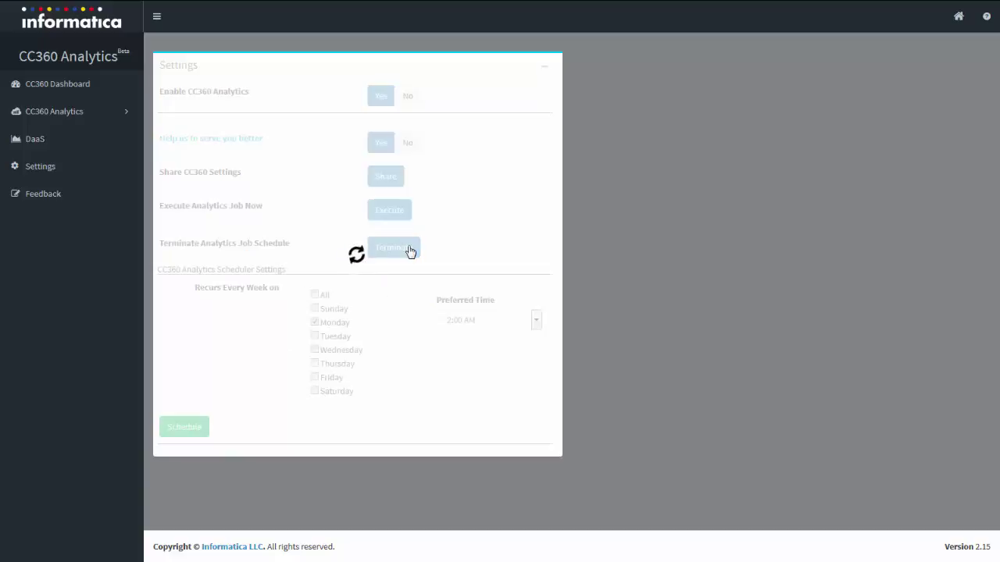
pyautogui.click(51, 197)
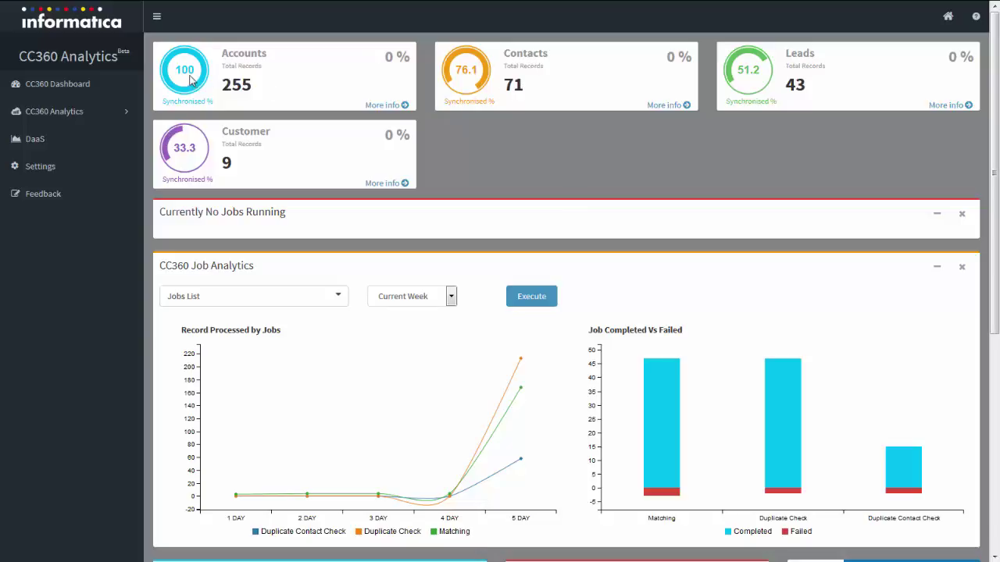
# View the Accounts tile's source record distribution charts and gauges.
pyautogui.click(373, 106)
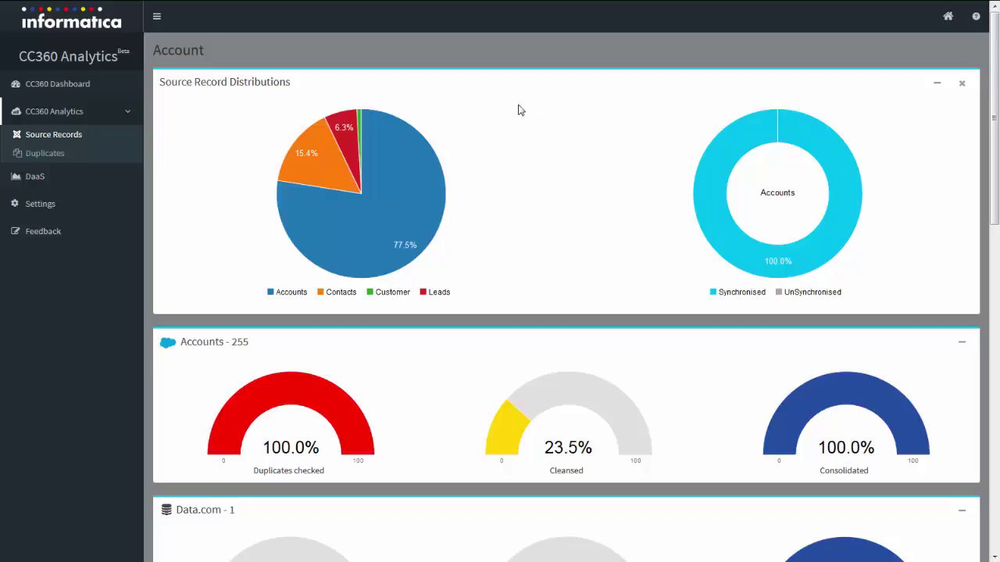
# Scroll to the CC360 Job Analytics charts and back up.
pyautogui.scroll(-1, 539, 162)
pyautogui.scroll(1, 547, 159)
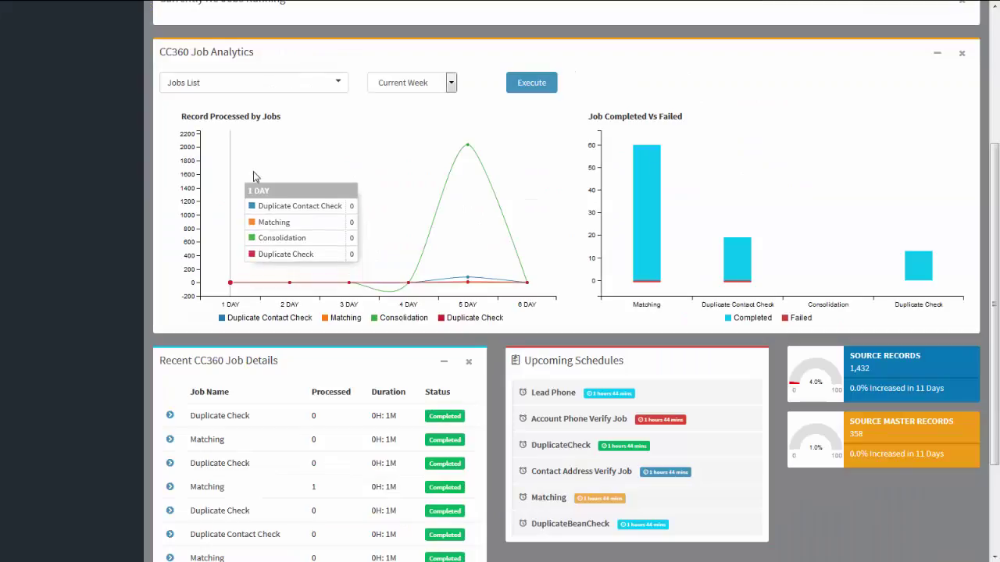
# Chart Current Week jobs without Consolidation and Data Conversion, keeping Matching, Duplicate Contact Check and Duplicate Check.
pyautogui.click(234, 86)
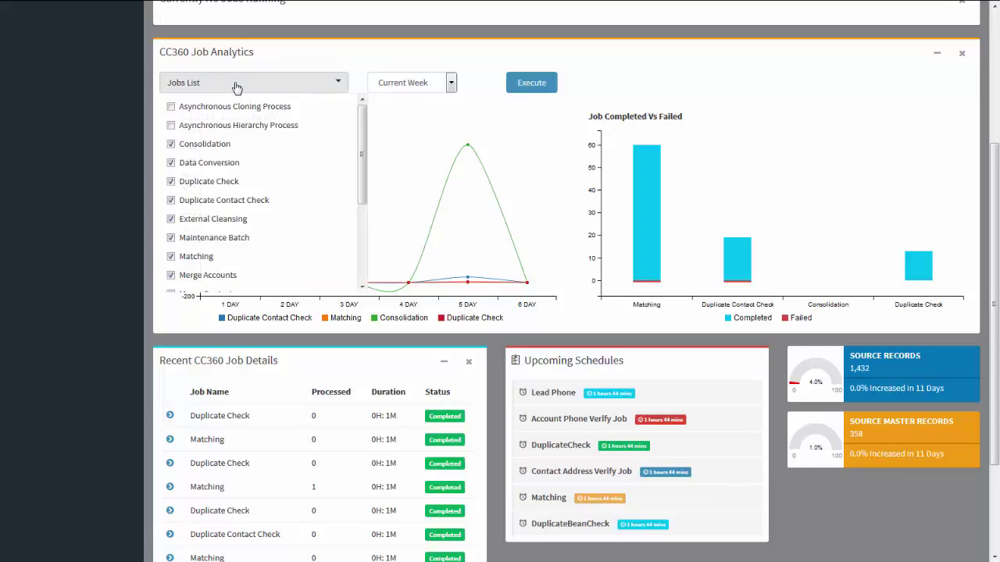
pyautogui.click(205, 145)
pyautogui.click(207, 163)
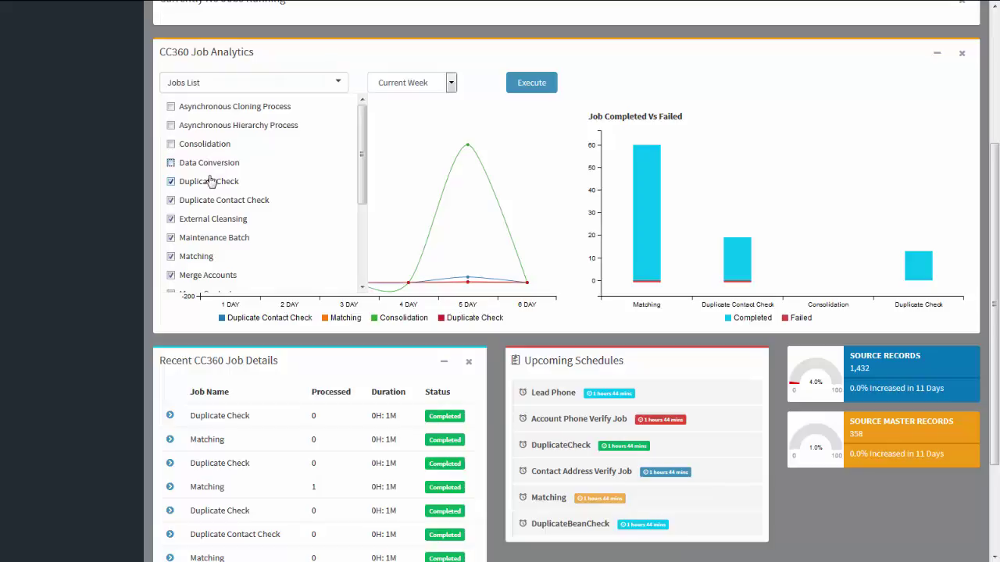
pyautogui.scroll(-1, 238, 210)
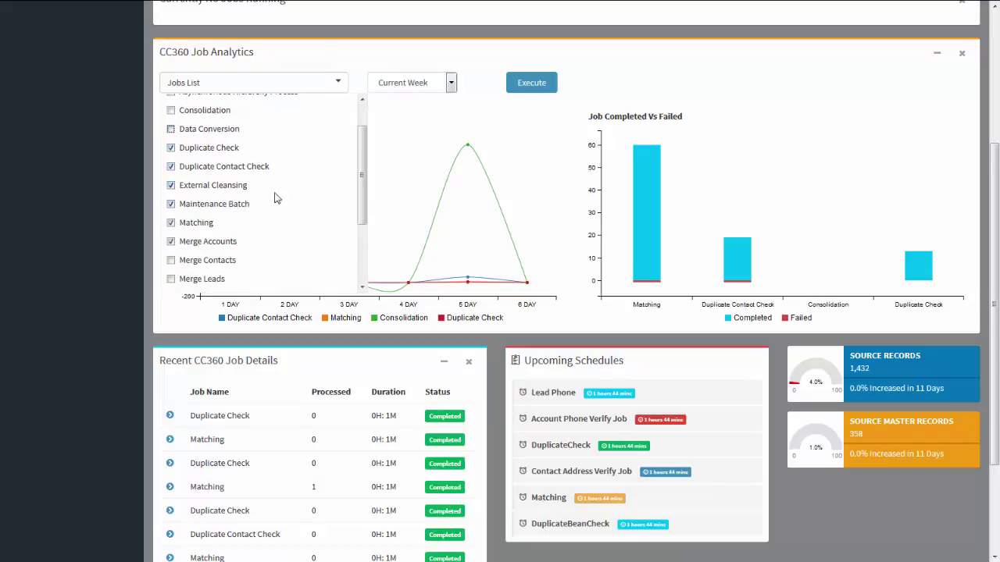
pyautogui.click(427, 86)
pyautogui.click(411, 117)
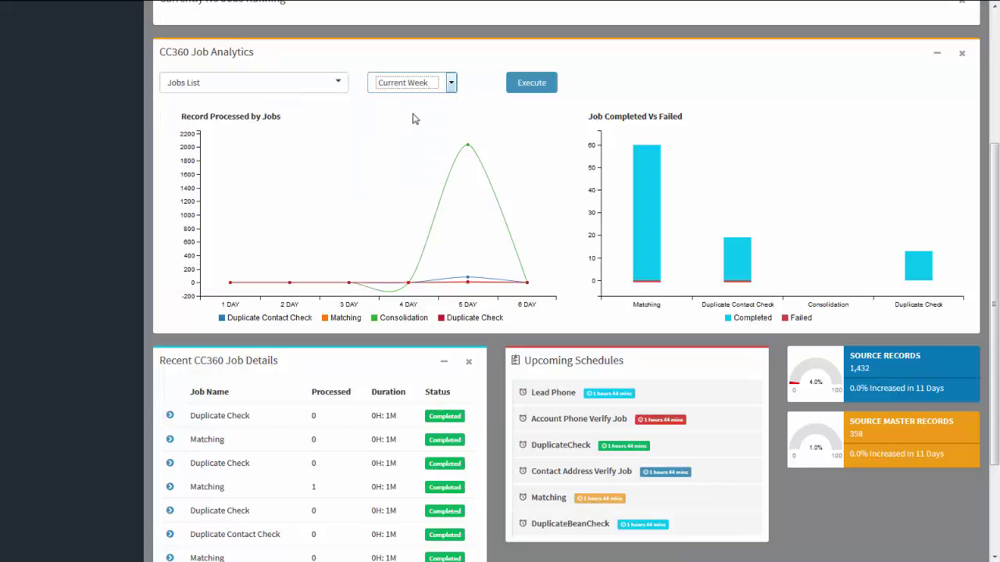
pyautogui.click(533, 84)
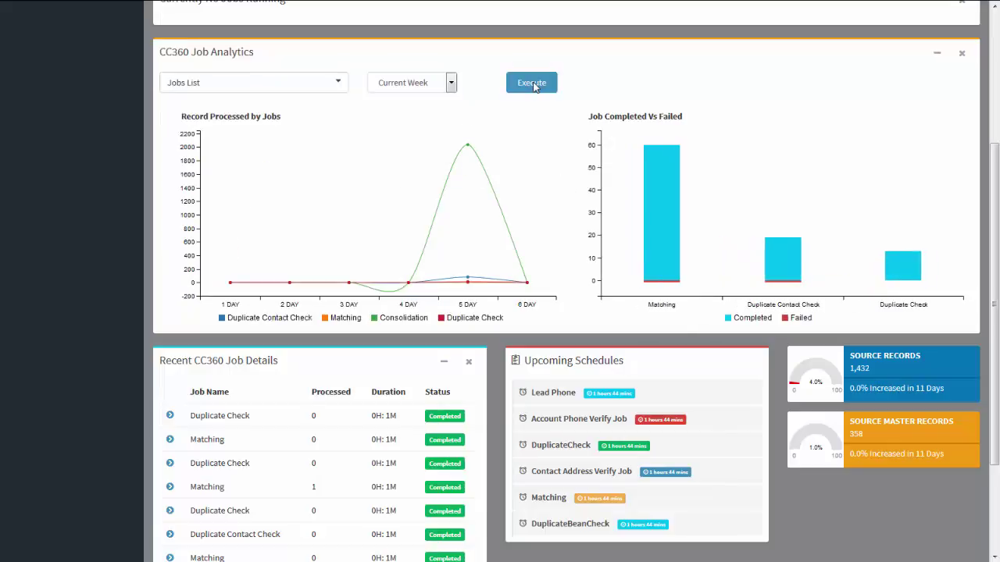
# Read point values on the Record Processed by Jobs chart.
pyautogui.moveTo(490, 167)
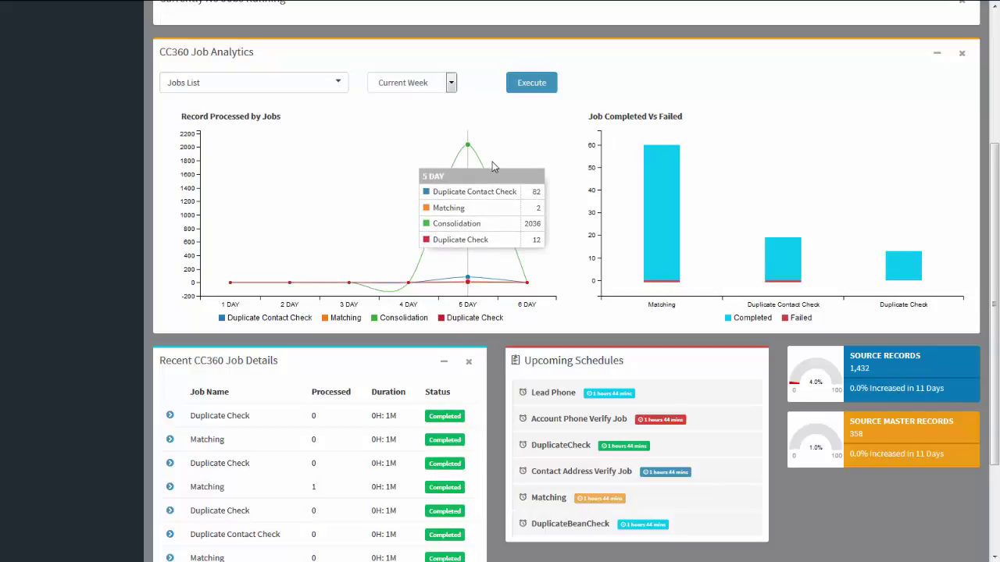
pyautogui.moveTo(359, 292)
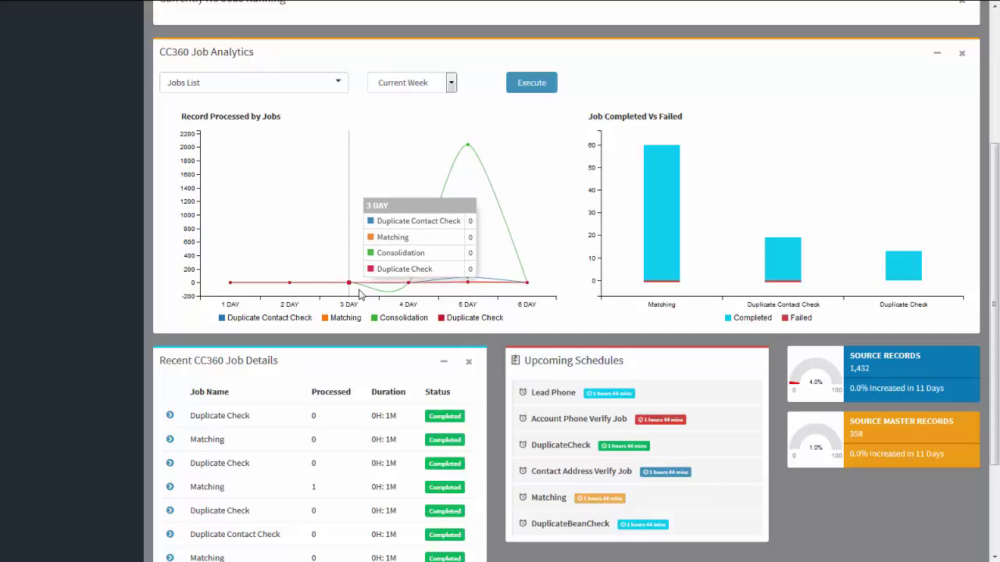
pyautogui.moveTo(457, 286)
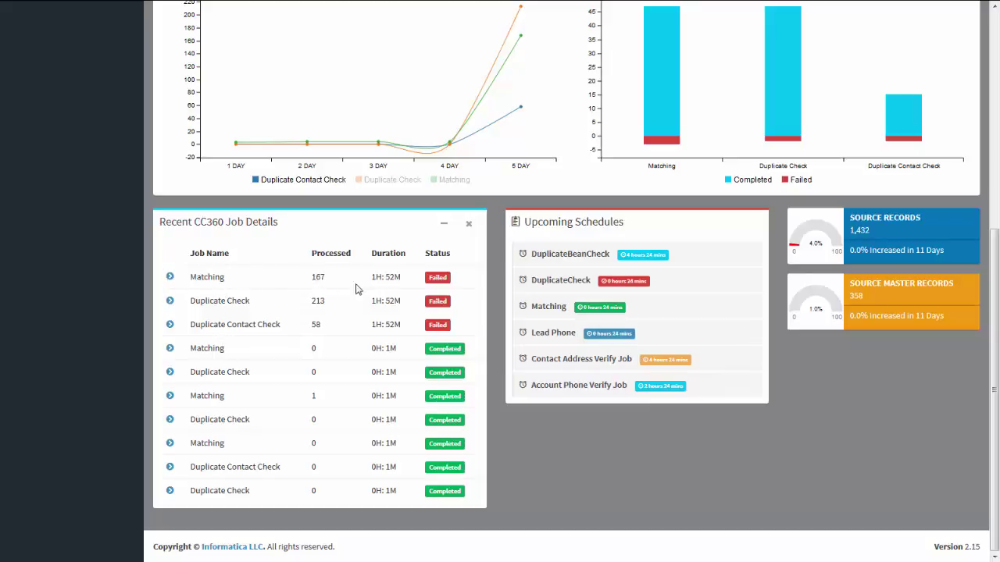
# Expand then collapse the failed Matching job's detail row, and return to the top.
pyautogui.click(170, 278)
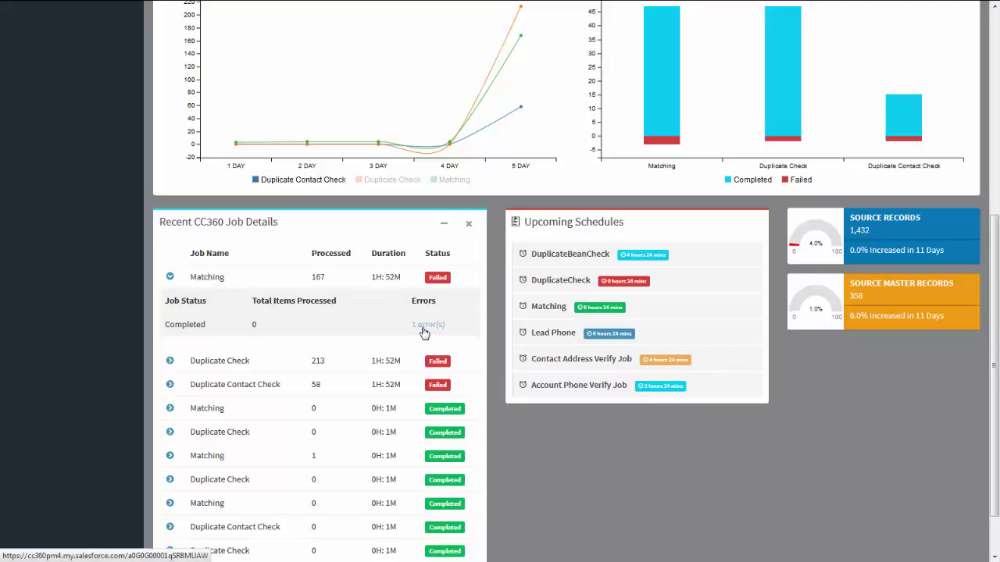
pyautogui.click(169, 278)
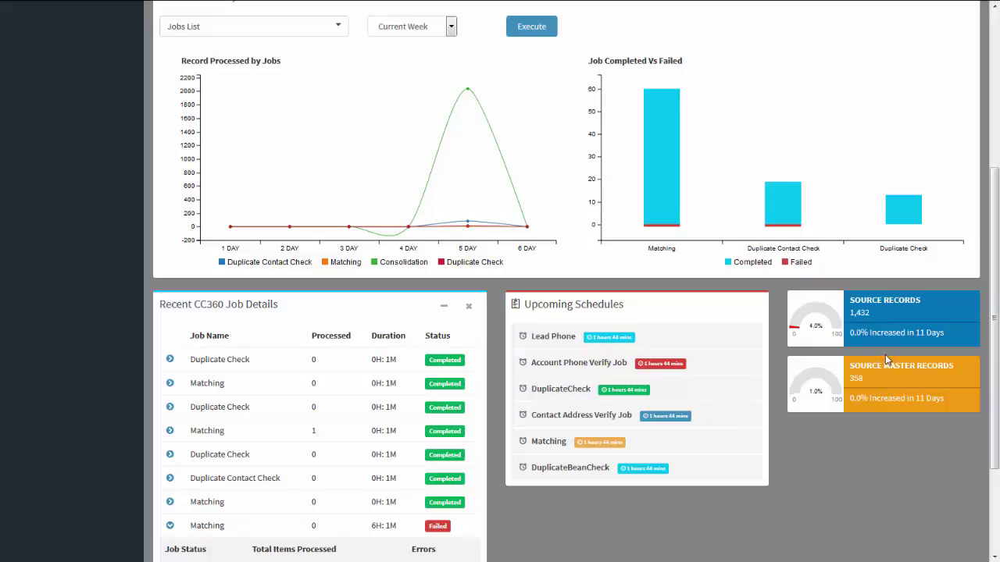
pyautogui.scroll(4, 887, 358)
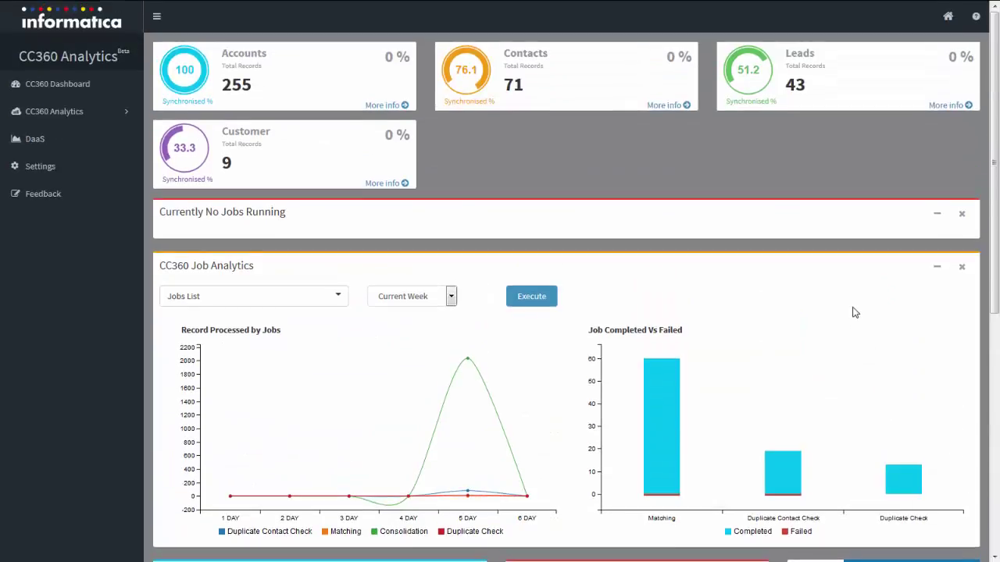
# Go to CC360 Analytics Source Records and drill into the Accounts pie slice.
pyautogui.click(95, 118)
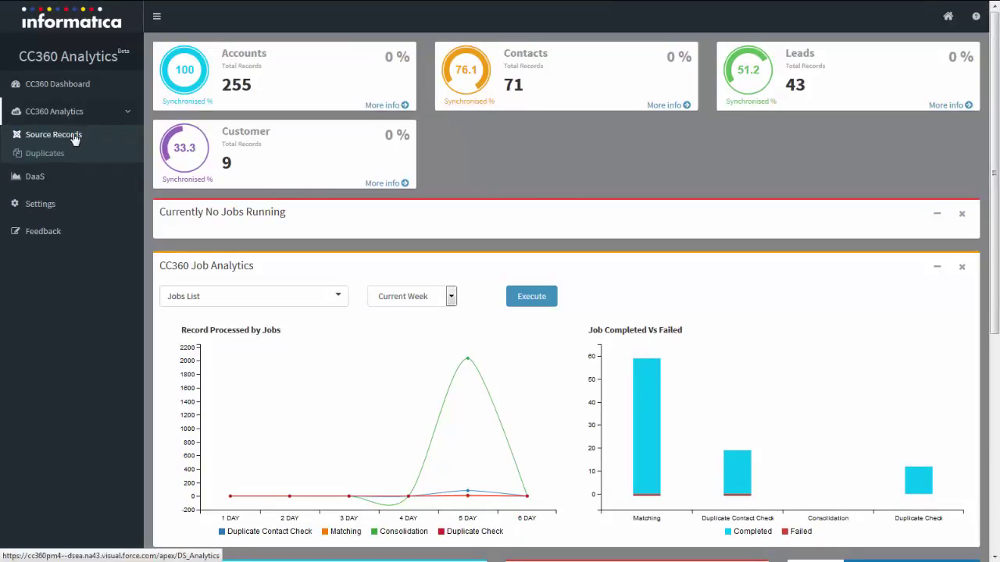
pyautogui.click(74, 138)
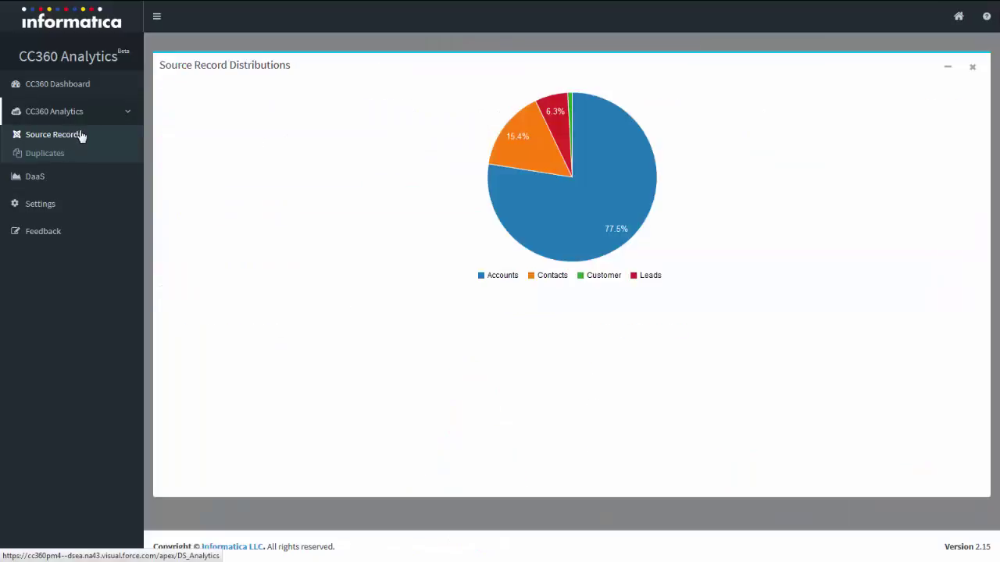
pyautogui.moveTo(527, 218)
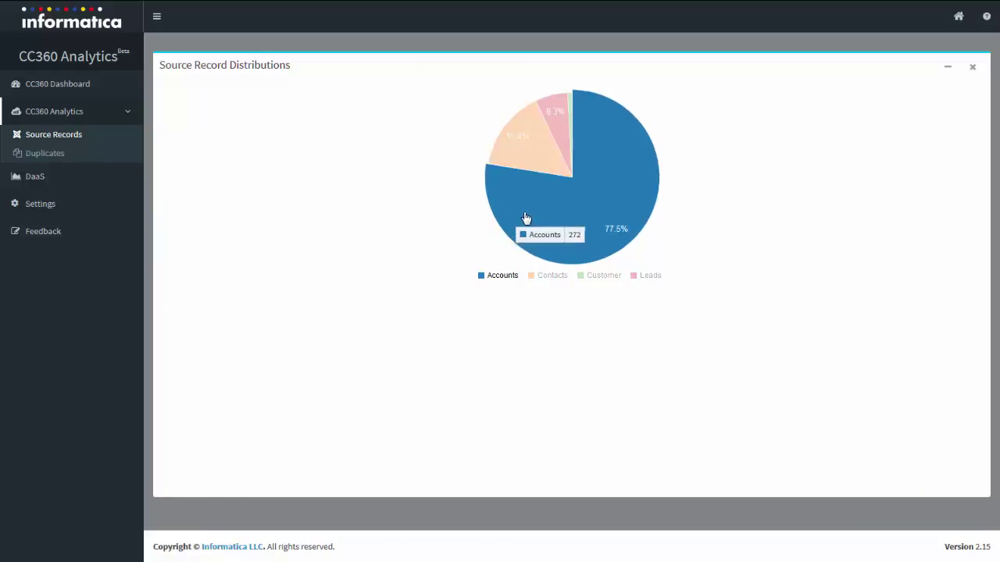
pyautogui.click(531, 212)
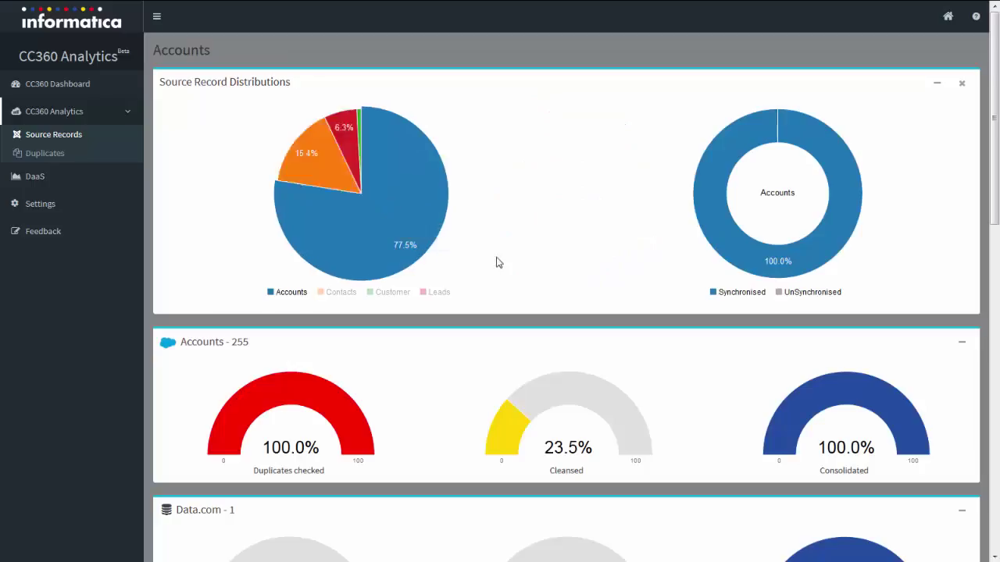
pyautogui.scroll(-3, 496, 261)
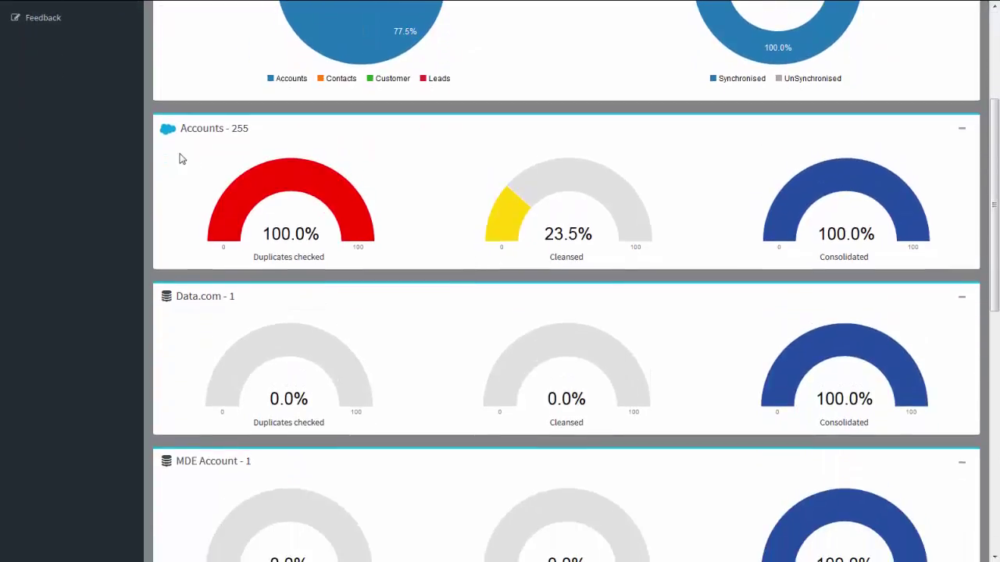
# Review the Accounts source record panels and their gauges.
pyautogui.scroll(-3, 184, 156)
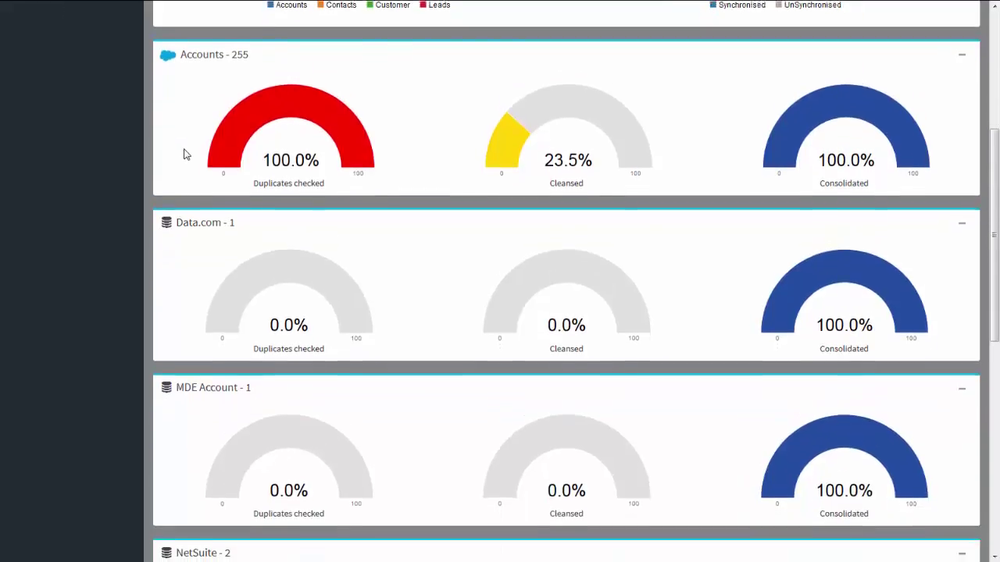
pyautogui.scroll(-4, 209, 207)
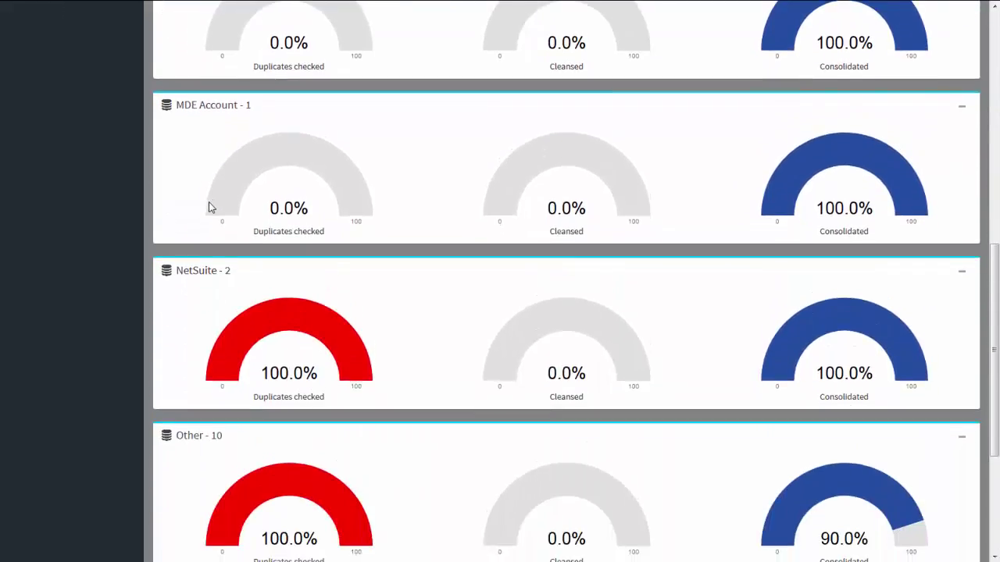
pyautogui.scroll(-2, 206, 212)
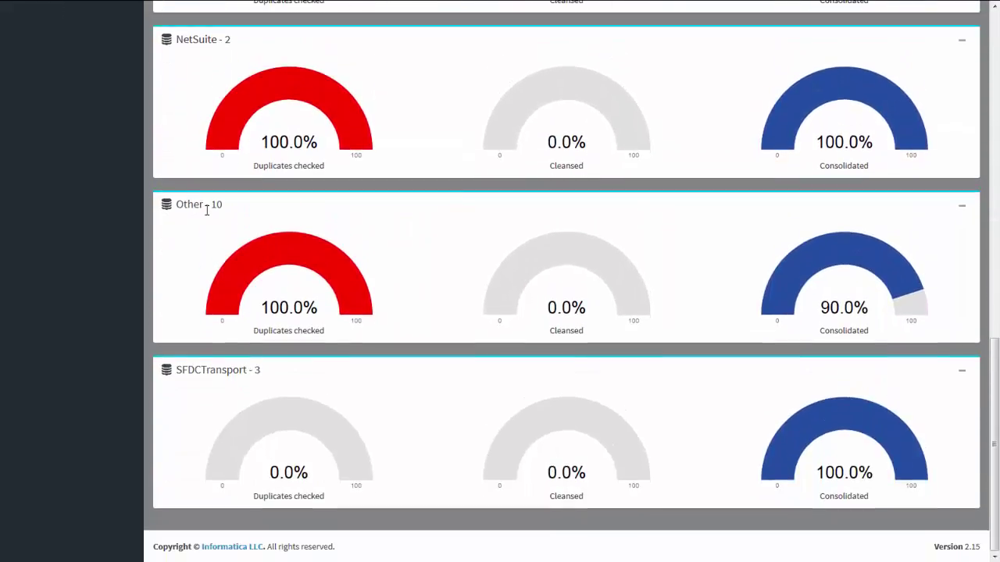
pyautogui.scroll(8, 207, 211)
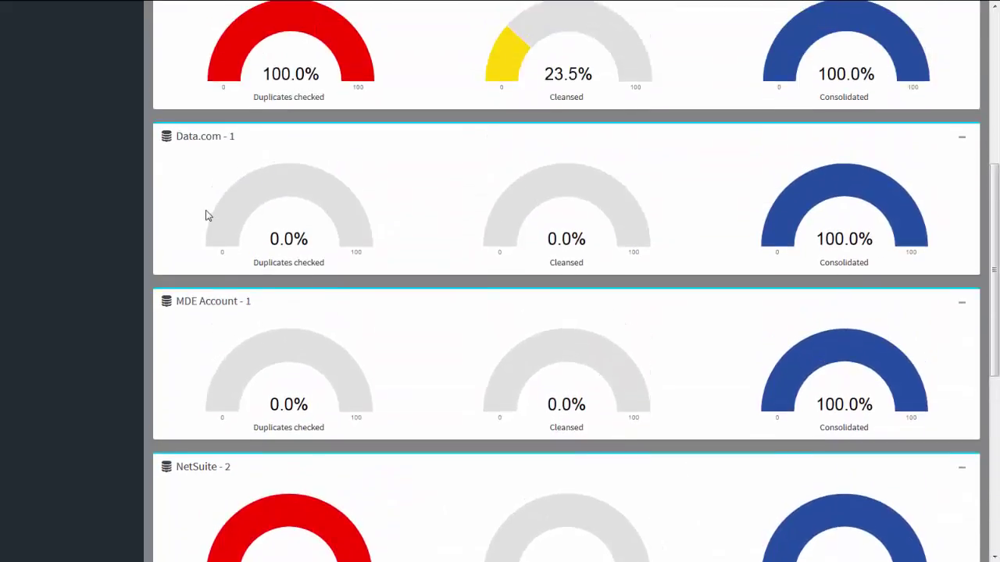
pyautogui.scroll(3, 207, 216)
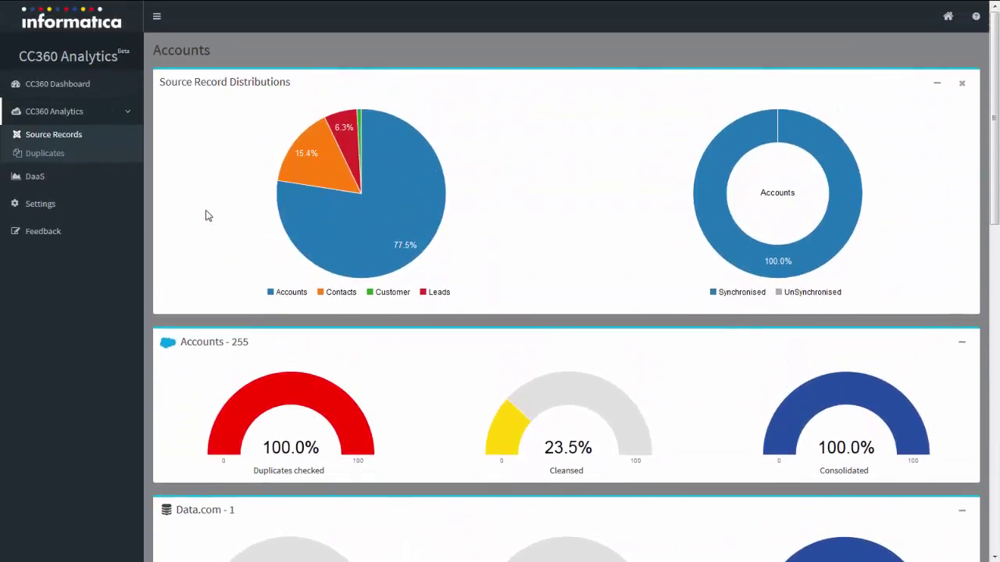
pyautogui.moveTo(341, 247)
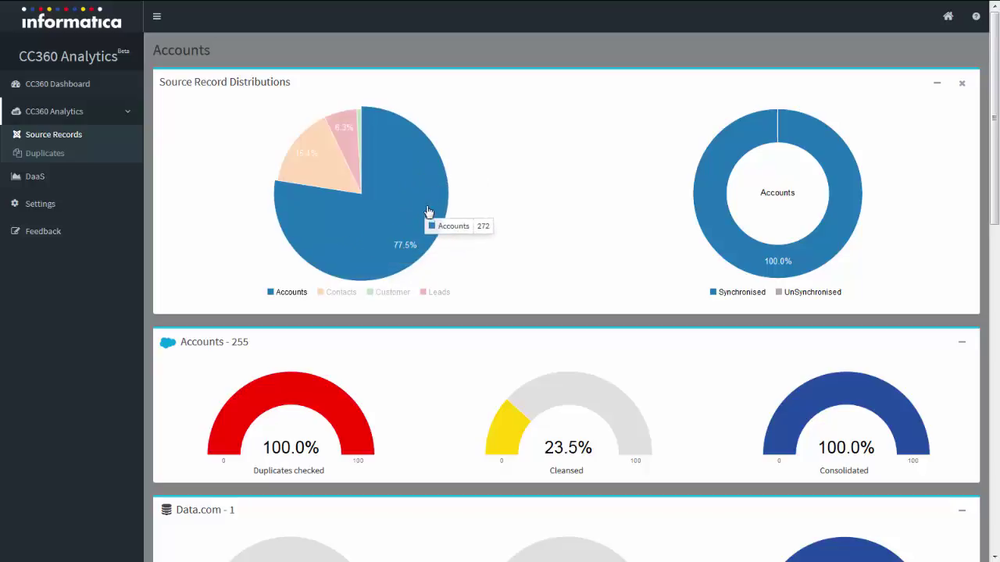
pyautogui.moveTo(746, 262)
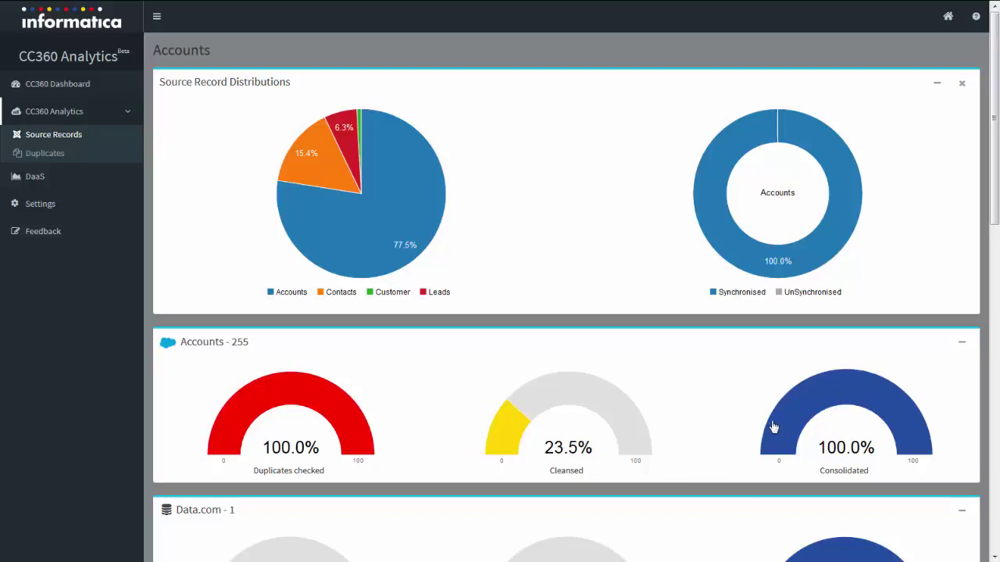
# Open the Duplicates page showing Account records 267 checked versus 5 unchecked.
pyautogui.scroll(-3, 773, 426)
pyautogui.scroll(-5, 761, 424)
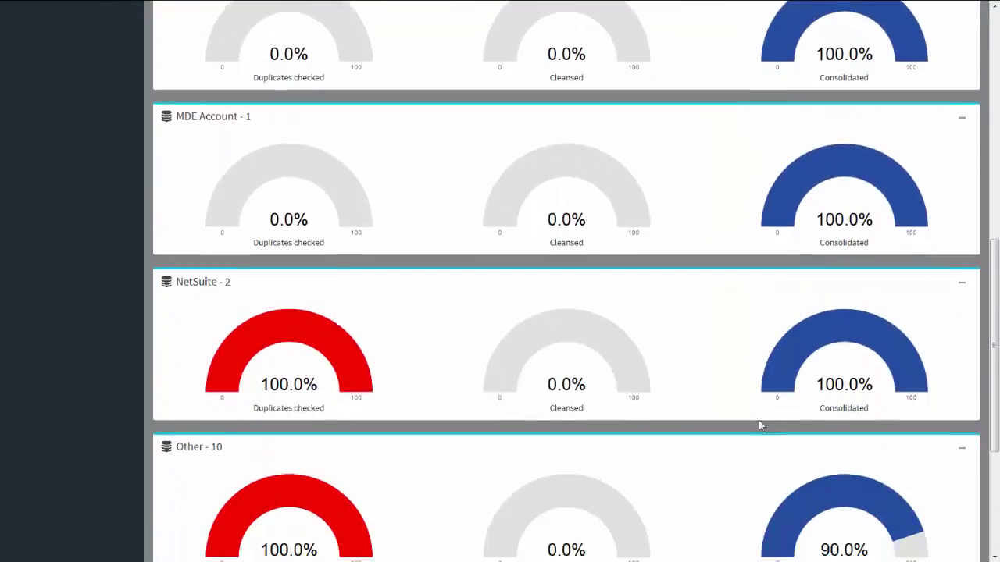
pyautogui.scroll(5, 759, 424)
pyautogui.scroll(9, 757, 422)
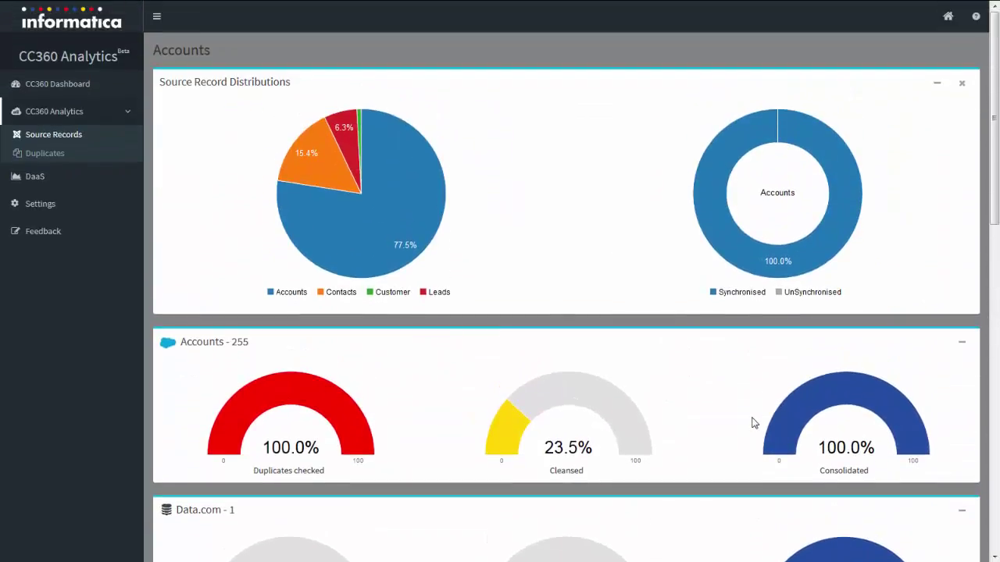
pyautogui.click(45, 154)
pyautogui.moveTo(284, 167)
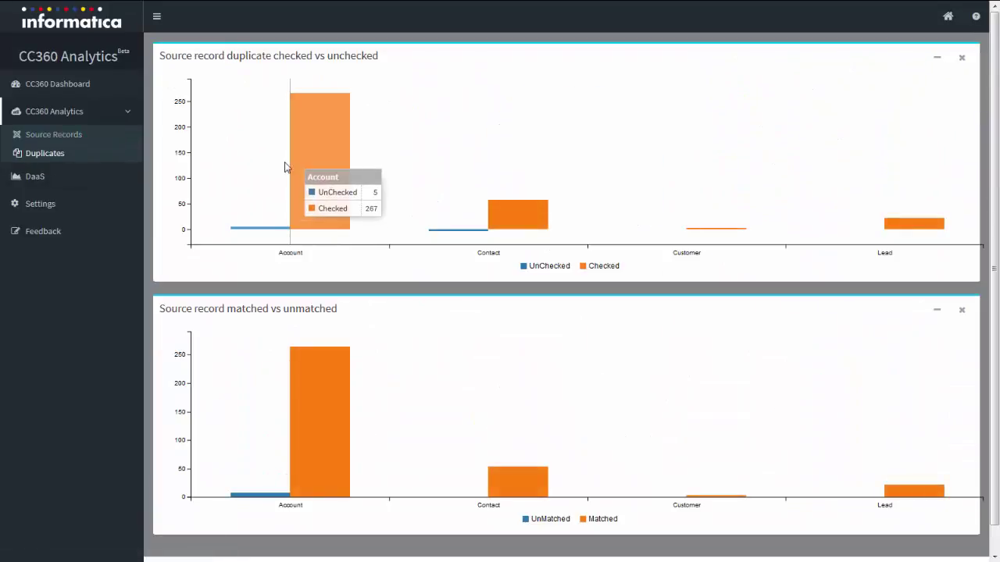